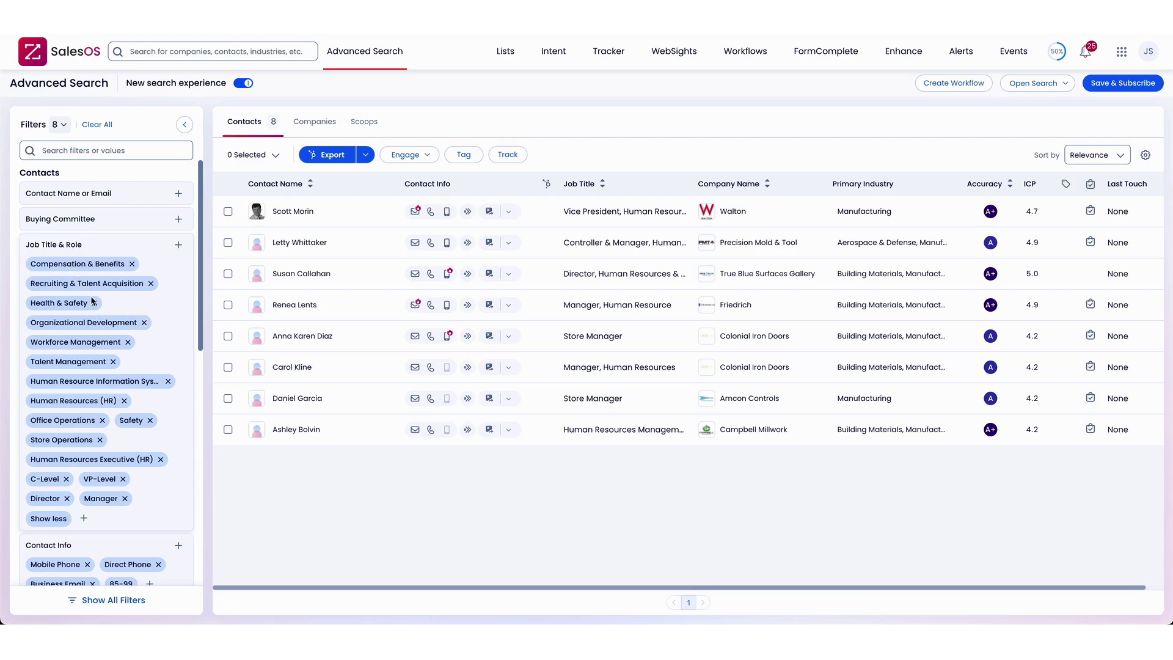
Review the selected roles: Store Operations, Safety, Office Operations and Recruiting & Talent Acquisition
{"action": "scroll", "coordinate": [70, 256], "scroll_direction": "down", "scroll_amount": 1}
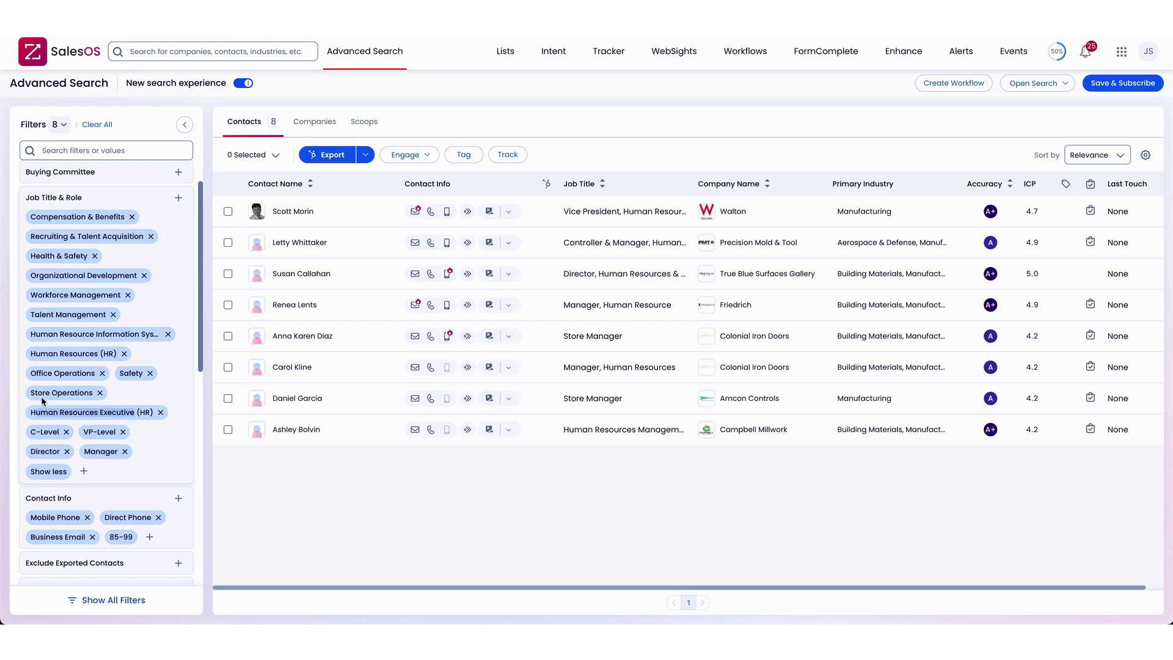
{"action": "left_click_drag", "start_coordinate": [37, 392], "coordinate": [90, 392]}
{"action": "left_click", "coordinate": [38, 374]}
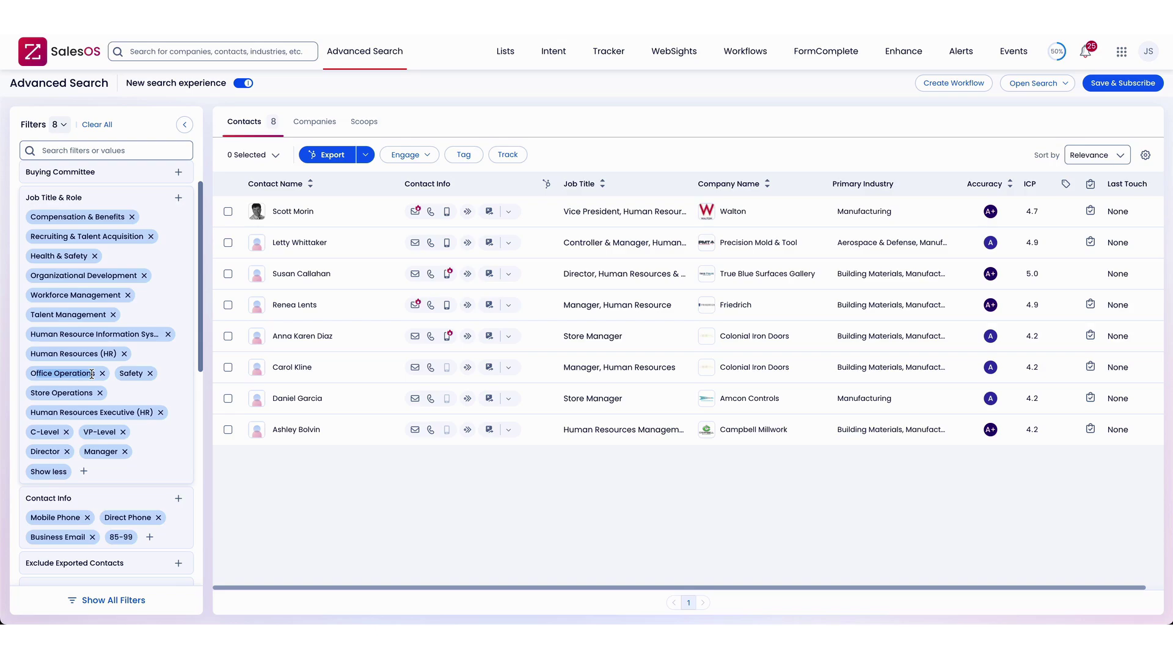
{"action": "left_click_drag", "start_coordinate": [94, 374], "coordinate": [98, 395]}
{"action": "left_click", "coordinate": [73, 395]}
{"action": "left_click_drag", "start_coordinate": [73, 396], "coordinate": [27, 369]}
{"action": "left_click", "coordinate": [72, 392]}
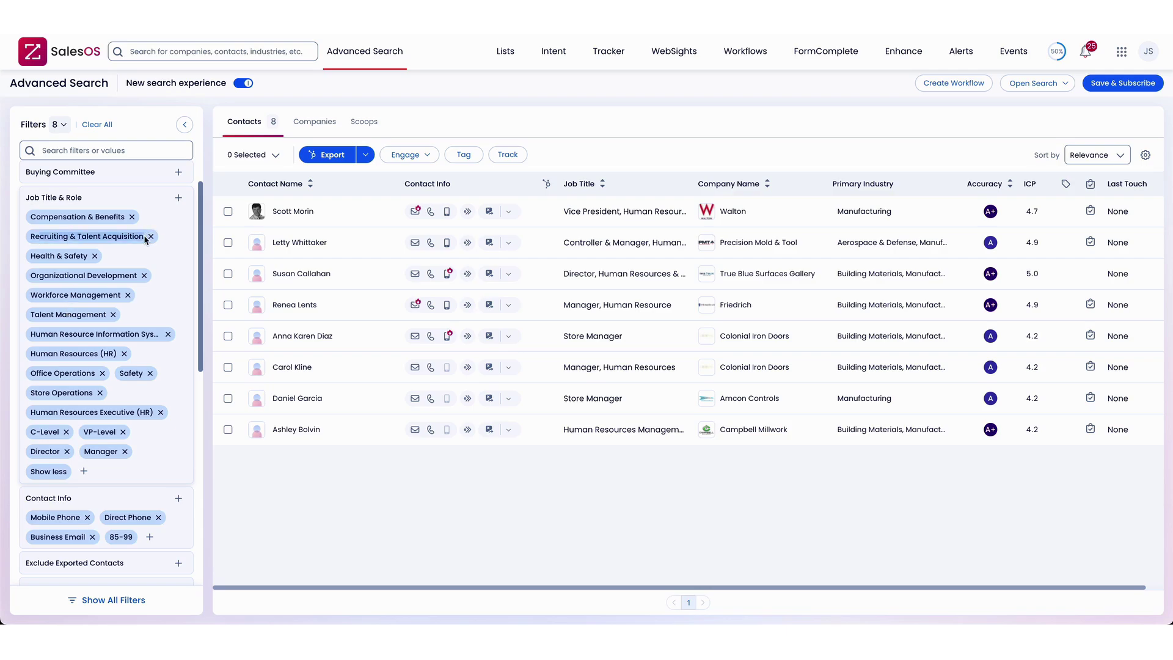
{"action": "left_click", "coordinate": [31, 238]}
{"action": "left_click_drag", "start_coordinate": [98, 233], "coordinate": [147, 233]}
{"action": "scroll", "coordinate": [120, 394], "scroll_direction": "down", "scroll_amount": 1}
{"action": "scroll", "coordinate": [120, 395], "scroll_direction": "down", "scroll_amount": 1}
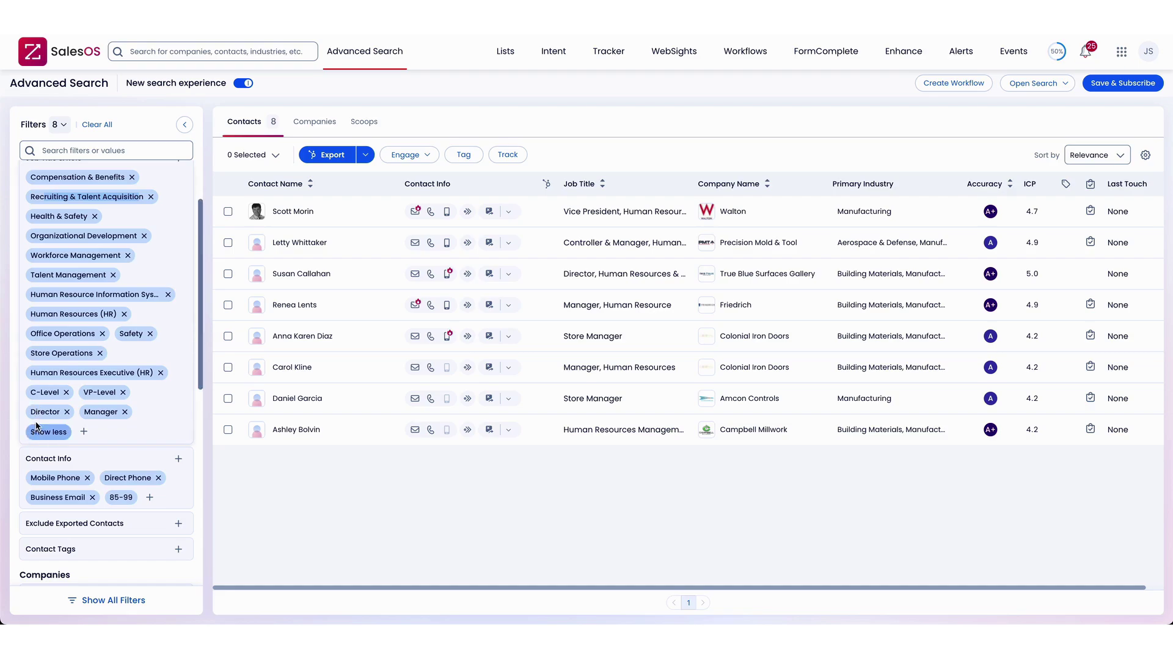
Collapse the Job Title & Role filter and open Locations, showing ZIP 78216
{"action": "left_click", "coordinate": [83, 432]}
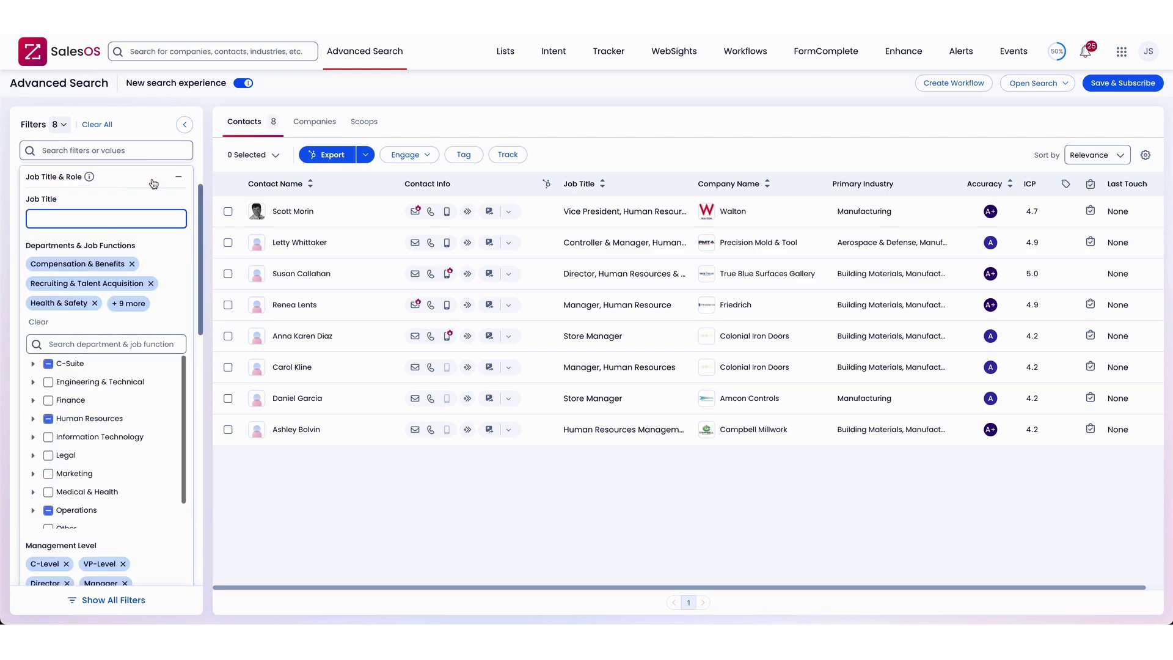
{"action": "left_click", "coordinate": [177, 178]}
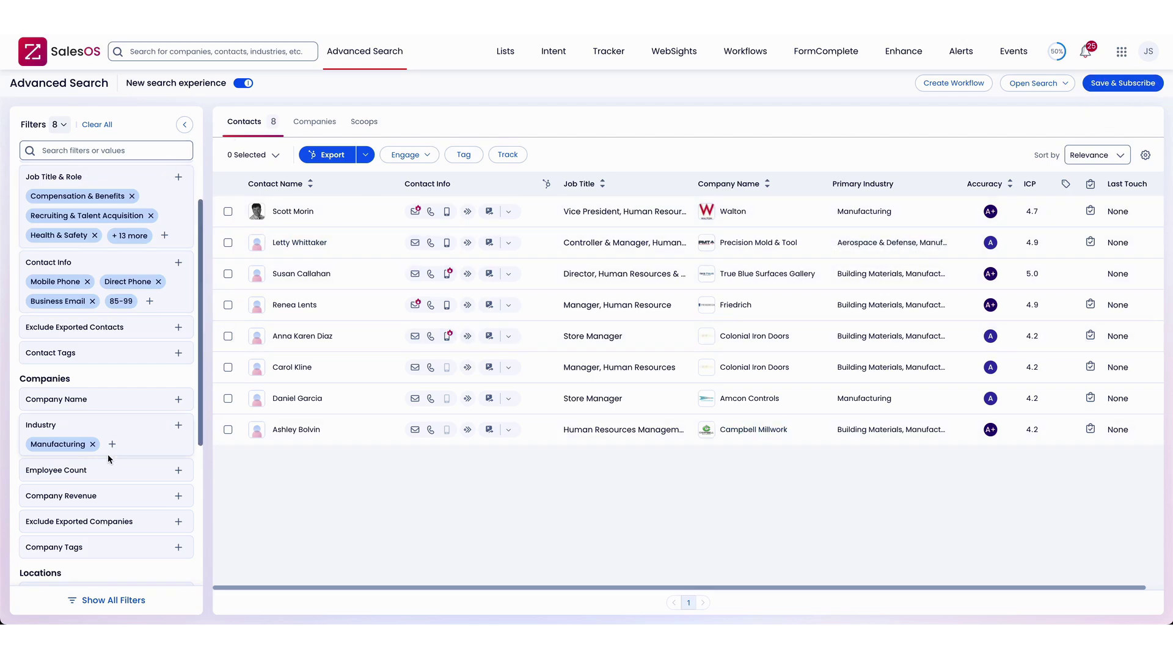
{"action": "scroll", "coordinate": [107, 454], "scroll_direction": "down", "scroll_amount": 1}
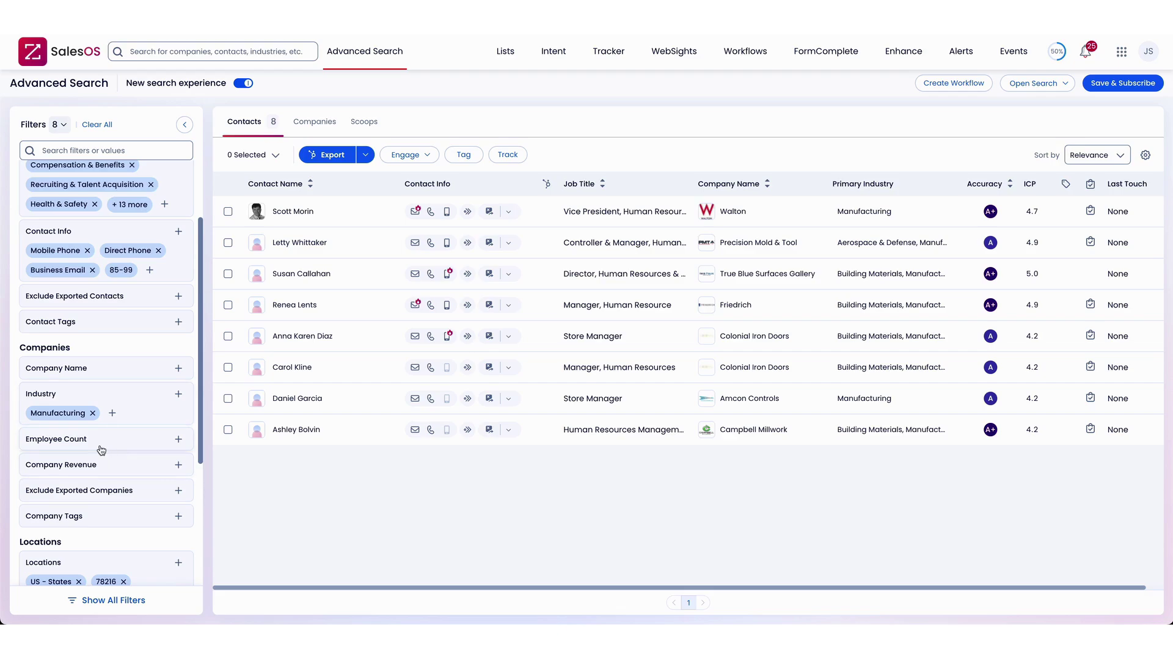
{"action": "scroll", "coordinate": [102, 450], "scroll_direction": "down", "scroll_amount": 4}
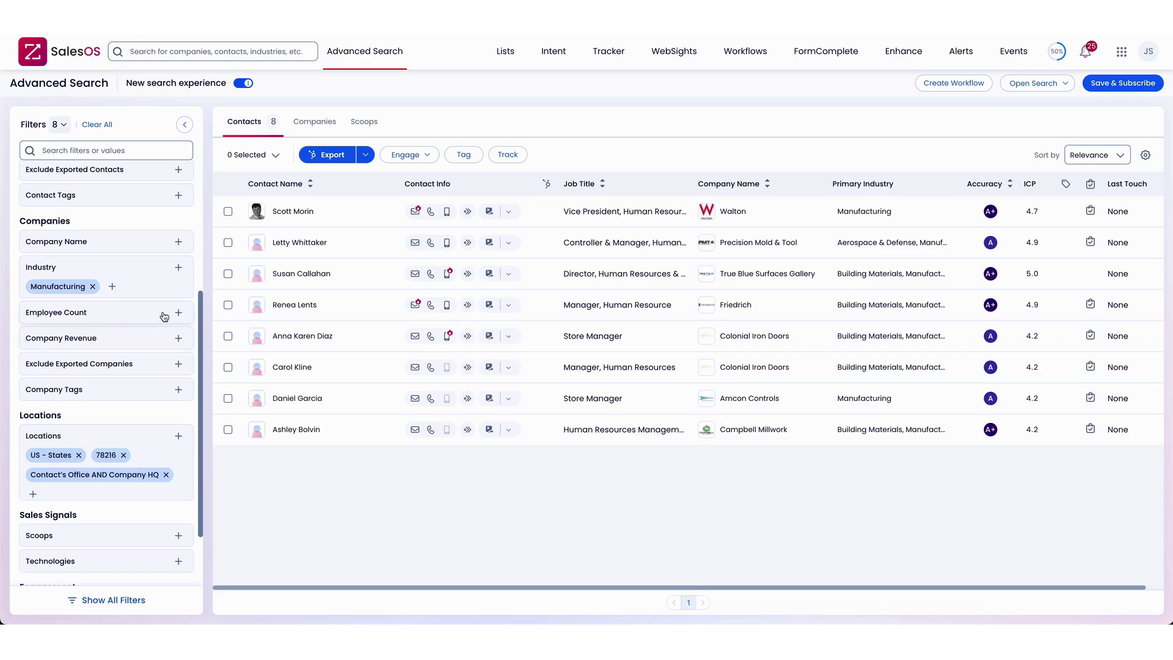
{"action": "left_click", "coordinate": [177, 436]}
{"action": "scroll", "coordinate": [140, 514], "scroll_direction": "down", "scroll_amount": 4}
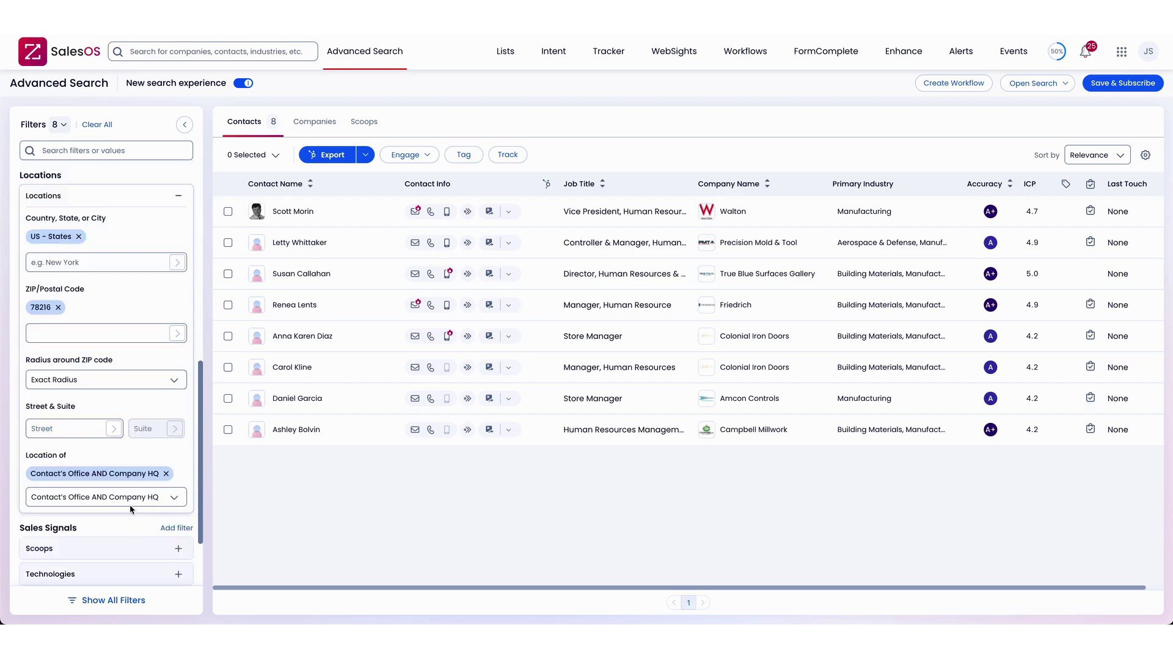
Add ZIP codes 78249 and 78006 to the location filter
{"action": "left_click", "coordinate": [79, 330]}
{"action": "type", "text": "7"}
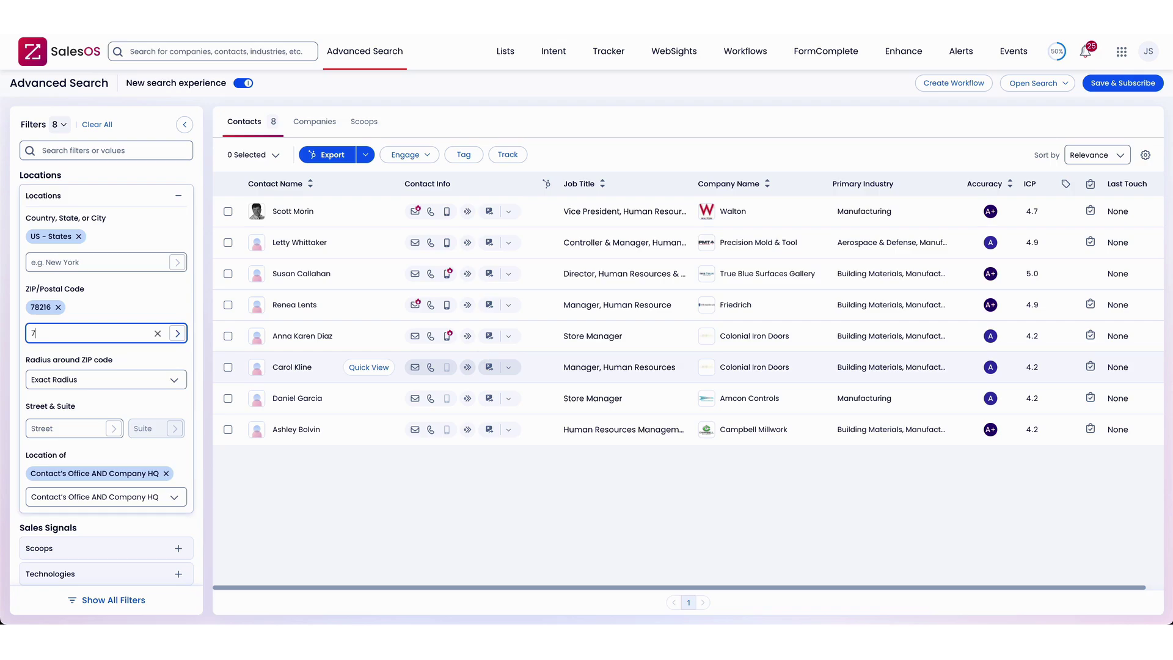
{"action": "type", "text": "8249"}
{"action": "key", "text": "Return"}
{"action": "type", "text": "70"}
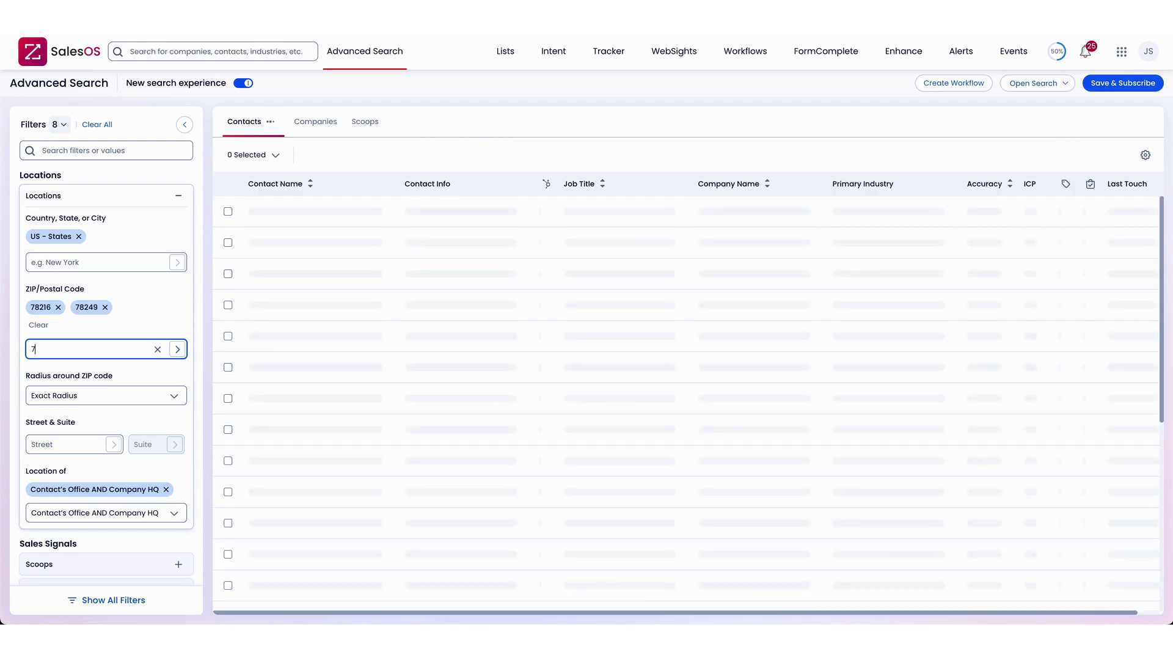
{"action": "key", "text": "BackSpace"}
{"action": "type", "text": "8006"}
{"action": "key", "text": "Return"}
Set the Employee Count minimum to 250 or above
{"action": "scroll", "coordinate": [85, 372], "scroll_direction": "up", "scroll_amount": 6}
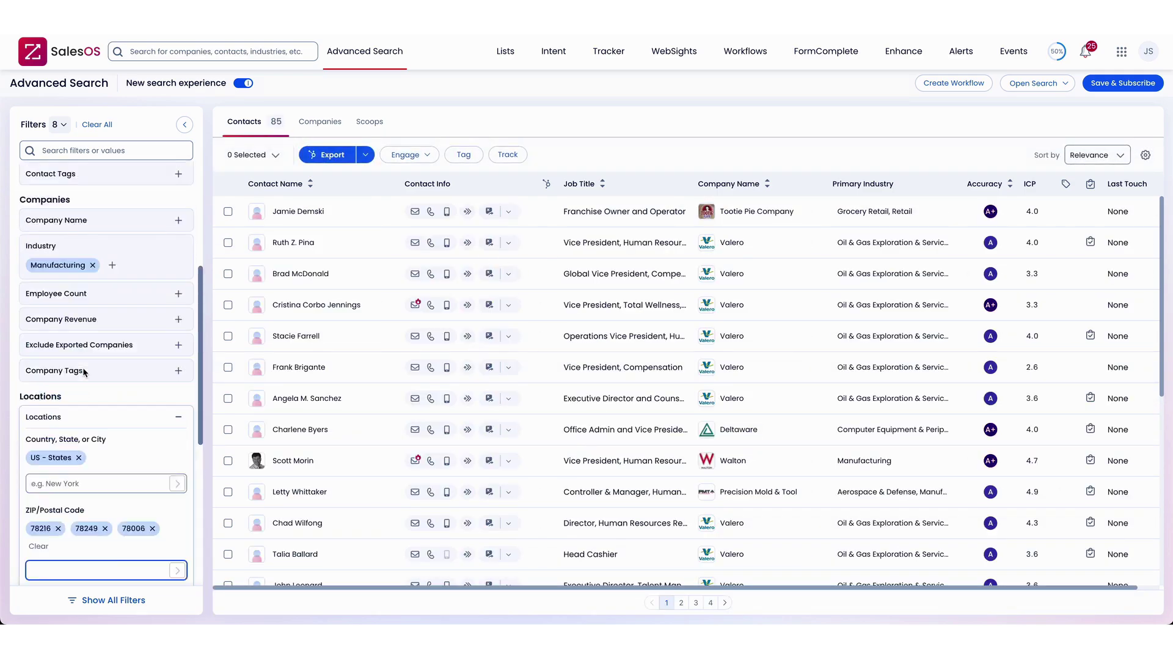
{"action": "scroll", "coordinate": [126, 460], "scroll_direction": "down", "scroll_amount": 1}
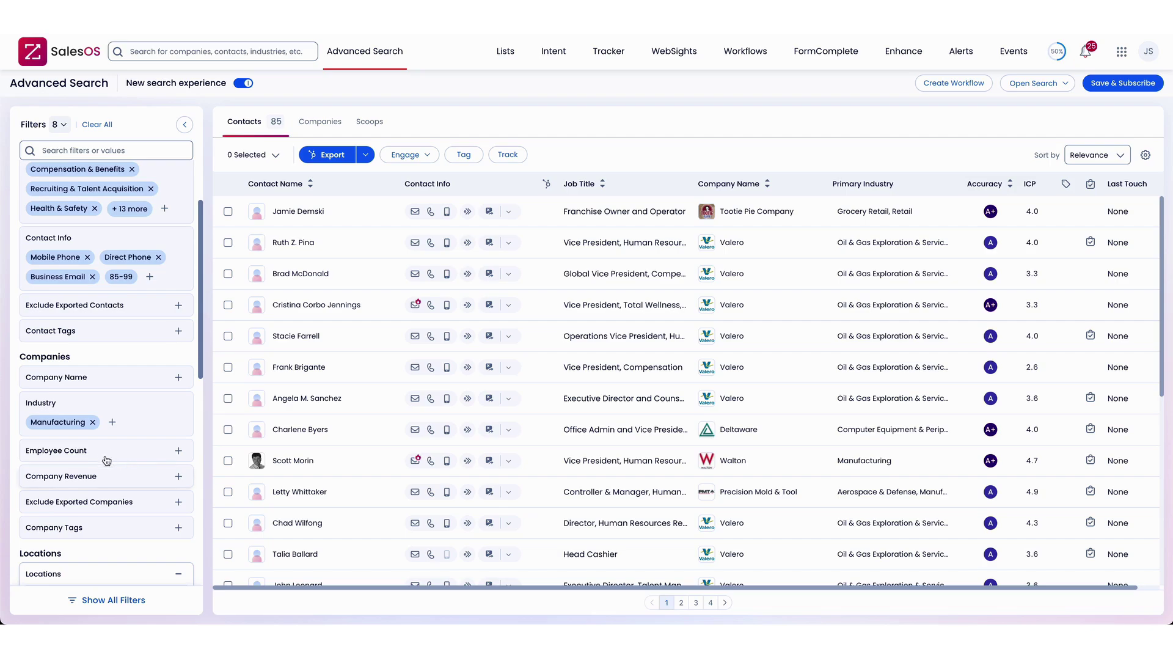
{"action": "left_click", "coordinate": [102, 452]}
{"action": "scroll", "coordinate": [92, 464], "scroll_direction": "down", "scroll_amount": 1}
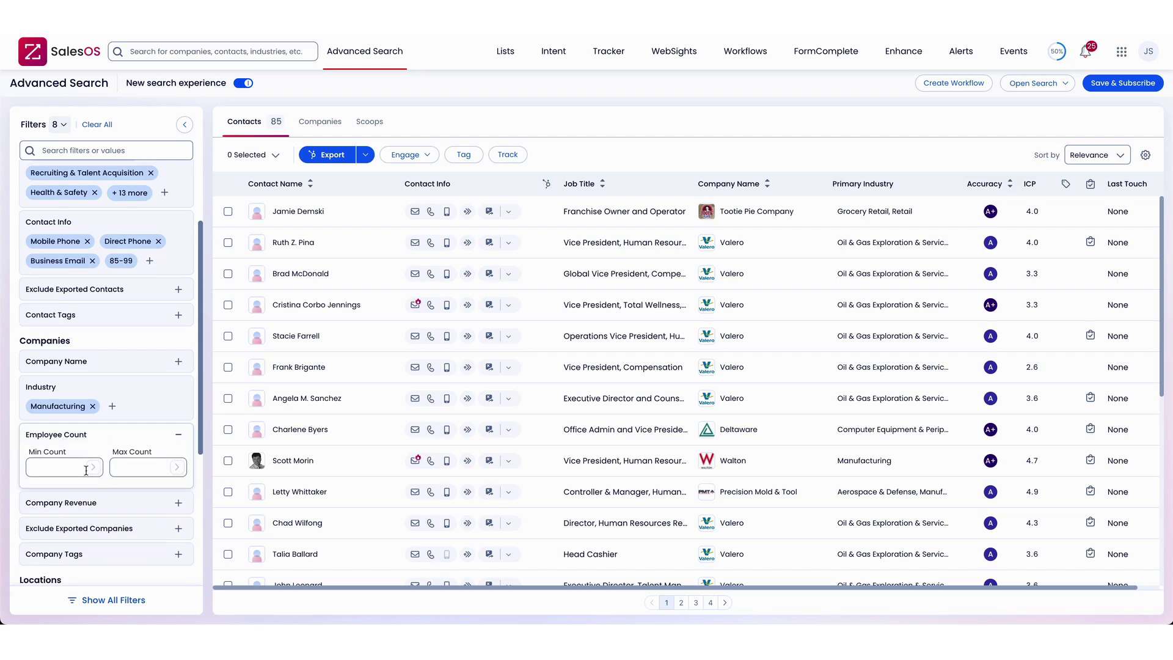
{"action": "left_click", "coordinate": [79, 464]}
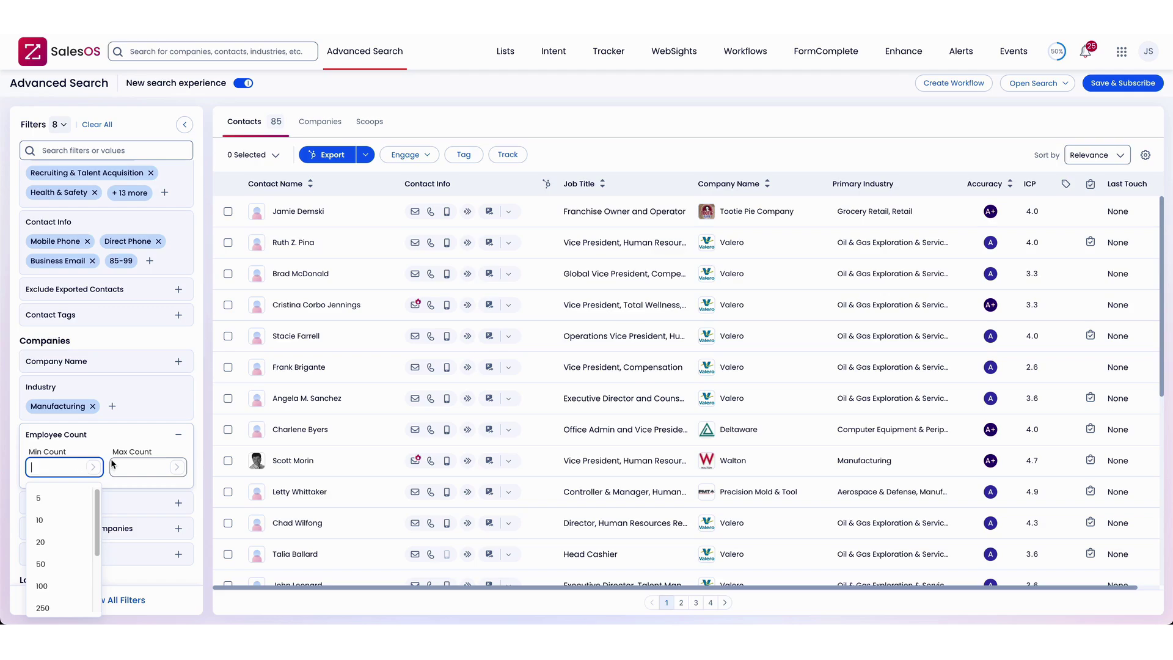
{"action": "left_click", "coordinate": [62, 611]}
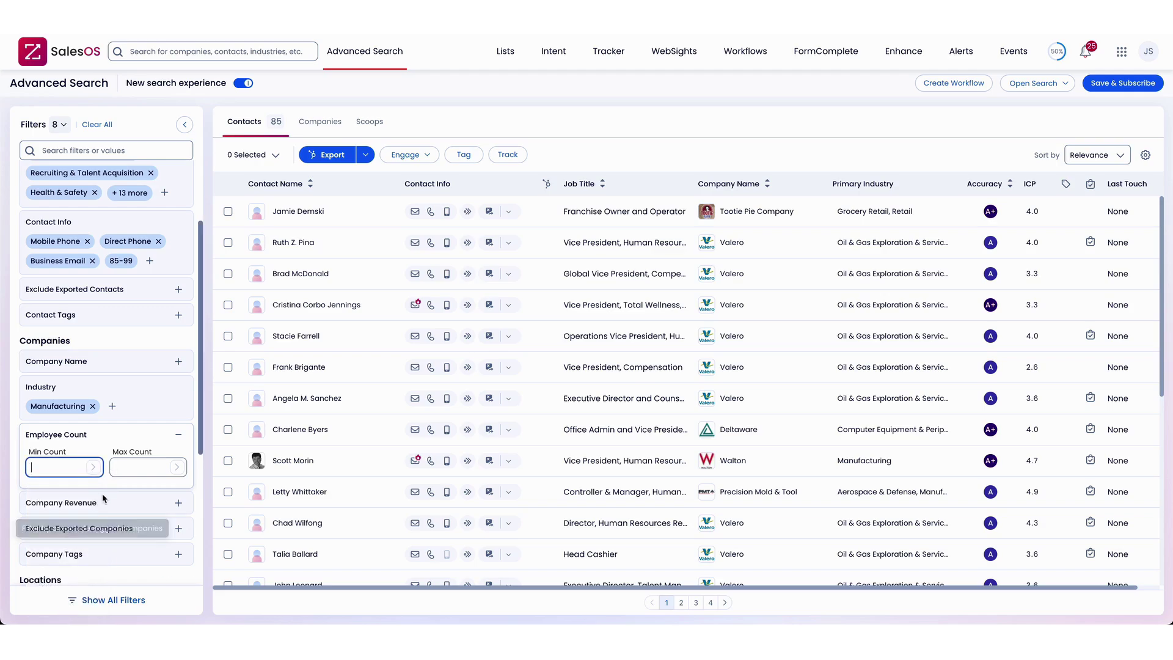
{"action": "left_click", "coordinate": [98, 468]}
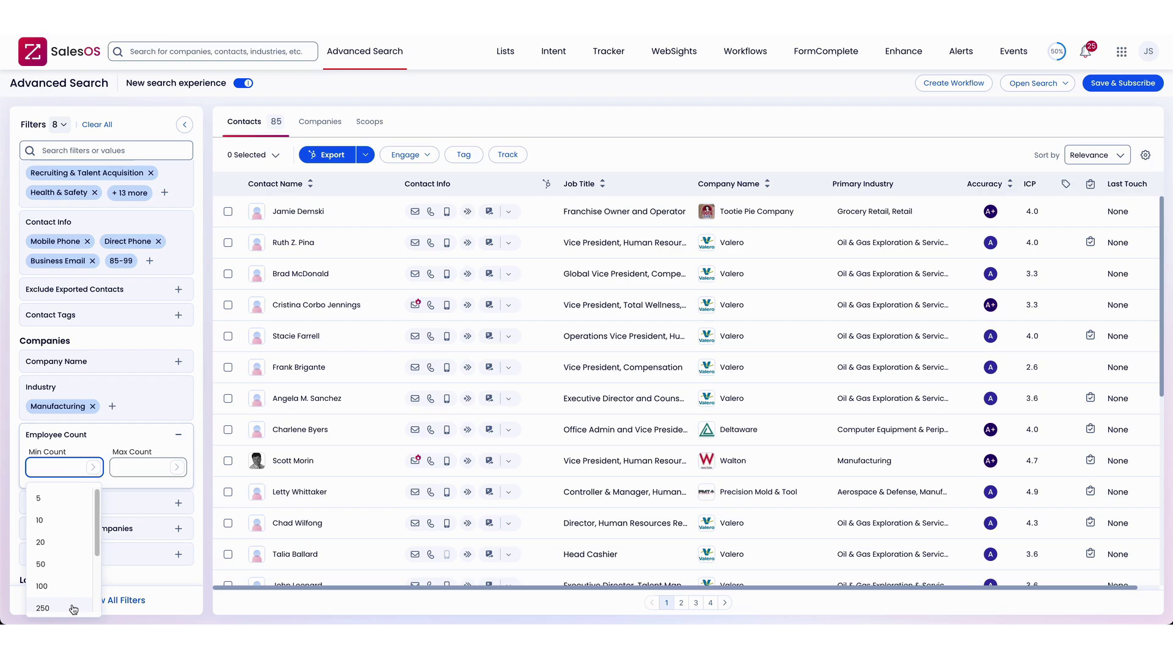
{"action": "left_click", "coordinate": [59, 607]}
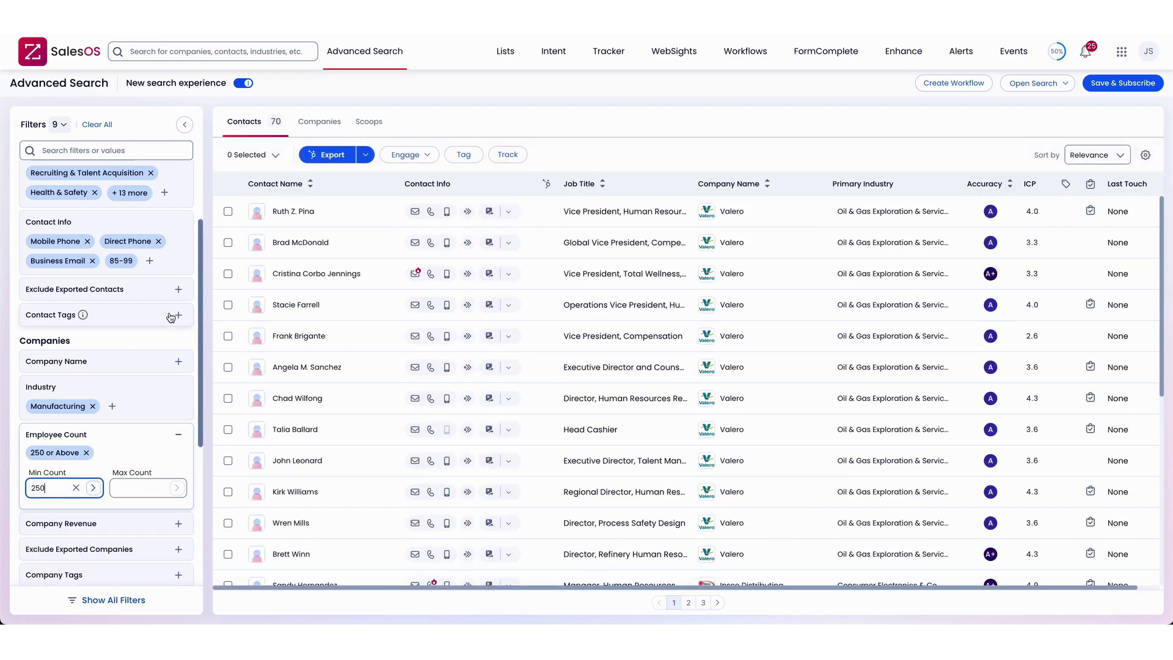
{"action": "scroll", "coordinate": [831, 391], "scroll_direction": "down", "scroll_amount": 5}
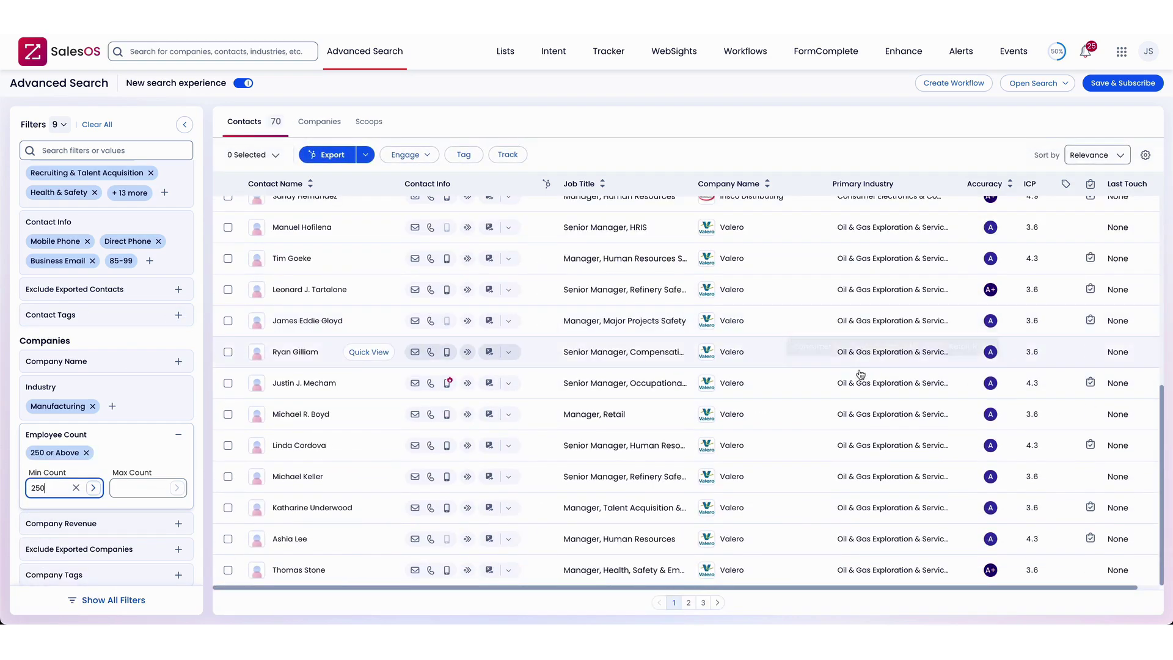
{"action": "scroll", "coordinate": [687, 459], "scroll_direction": "up", "scroll_amount": 4}
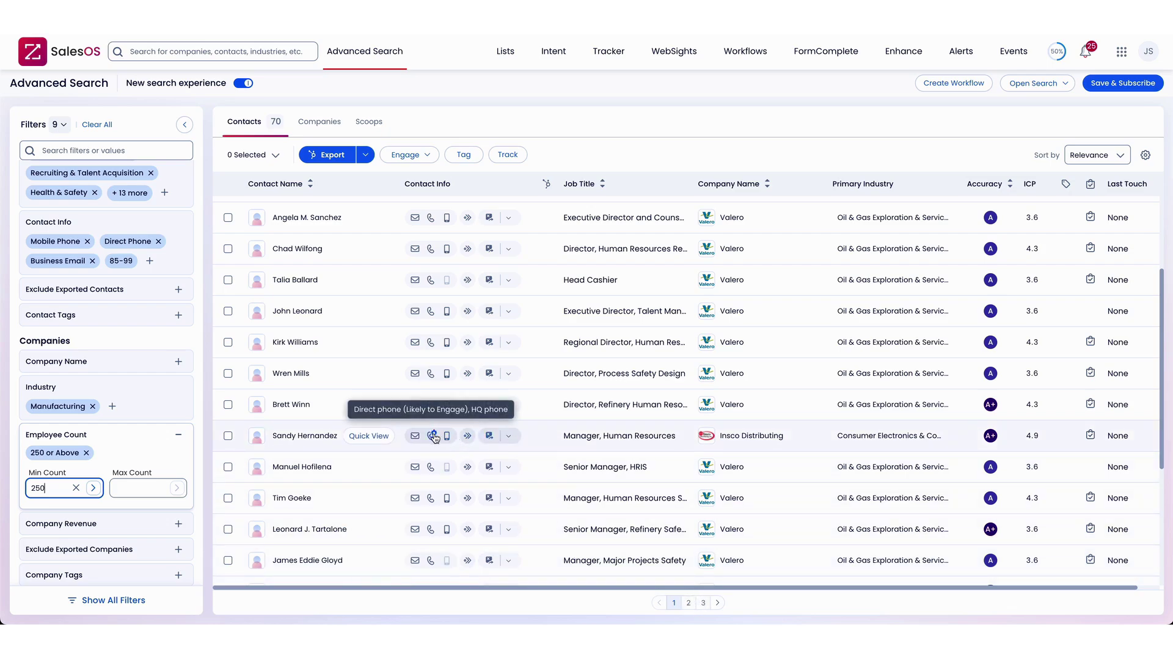
{"action": "left_click", "coordinate": [694, 603]}
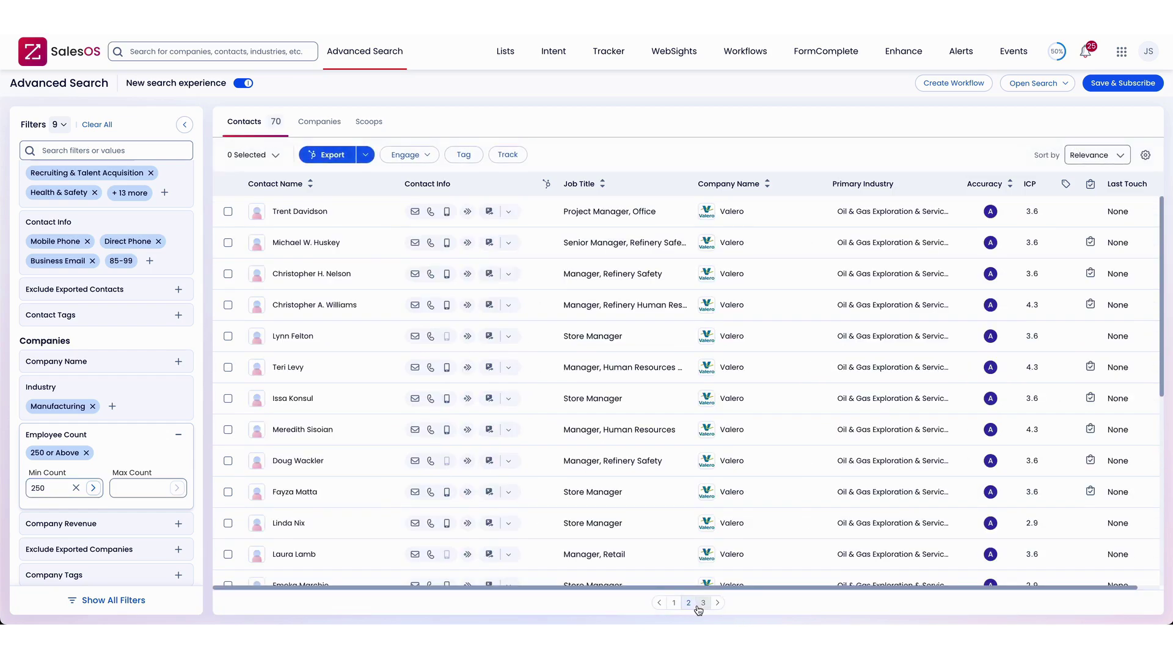
{"action": "scroll", "coordinate": [718, 599], "scroll_direction": "down", "scroll_amount": 6}
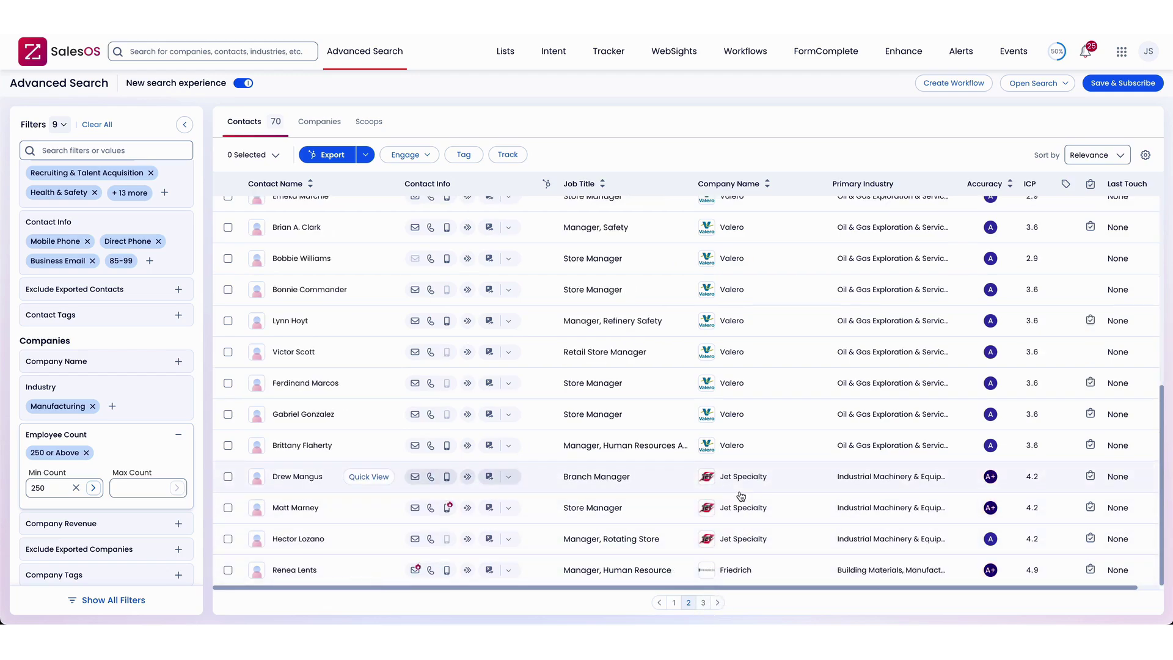
{"action": "left_click", "coordinate": [703, 604]}
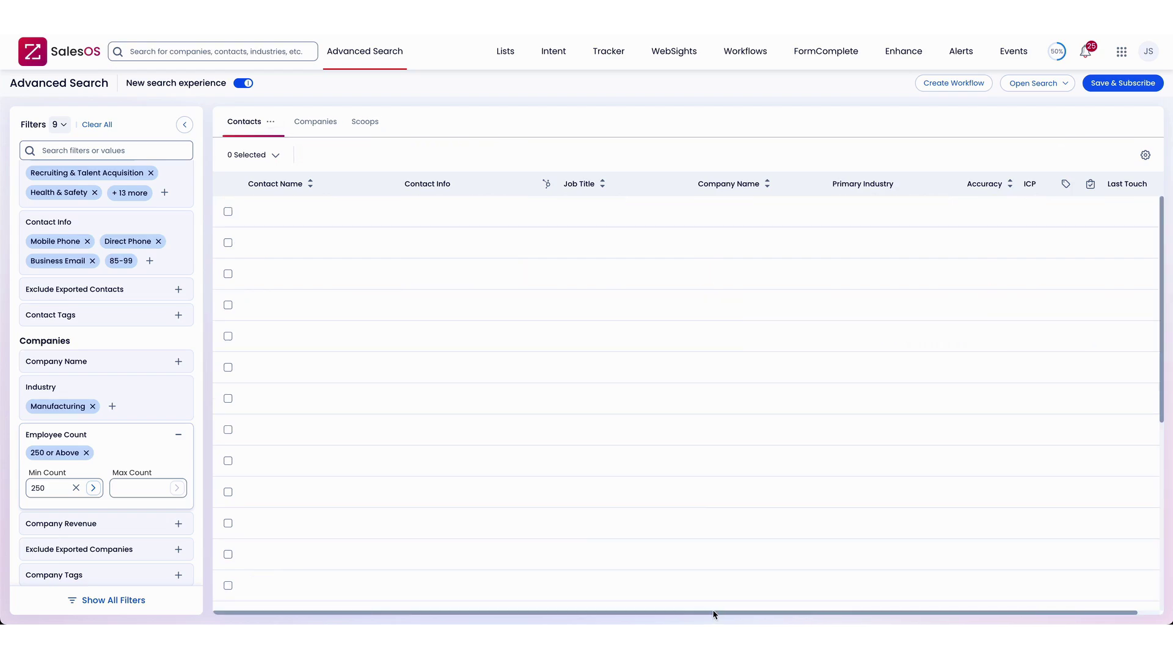
{"action": "scroll", "coordinate": [442, 421], "scroll_direction": "down", "scroll_amount": 4}
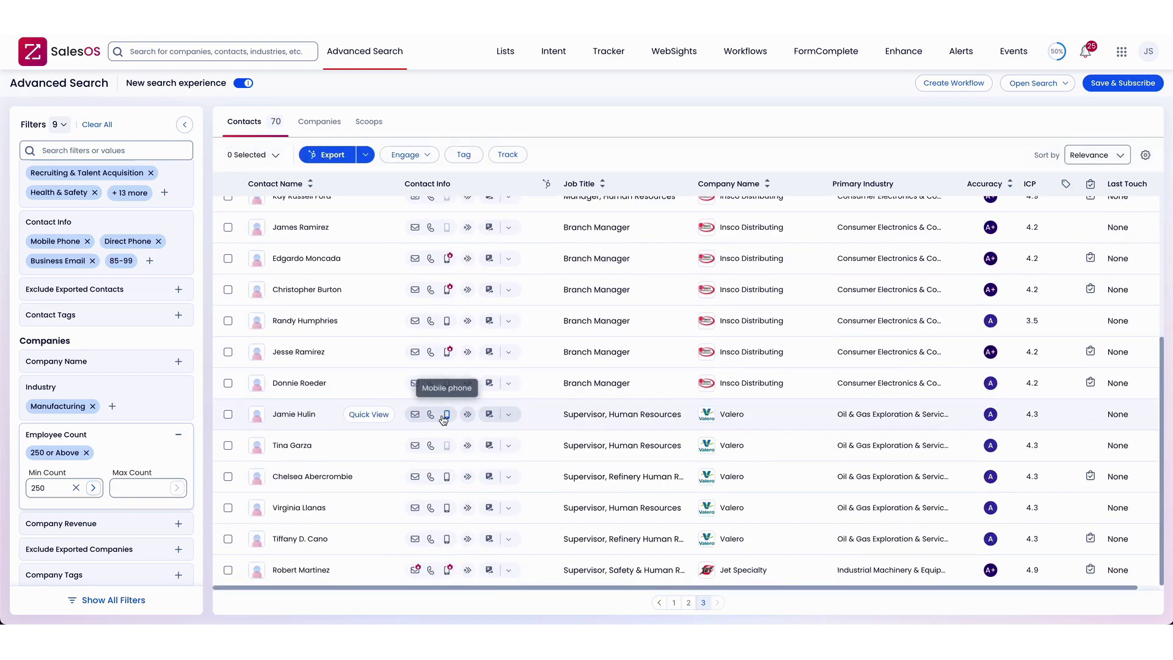
{"action": "scroll", "coordinate": [757, 533], "scroll_direction": "up", "scroll_amount": 4}
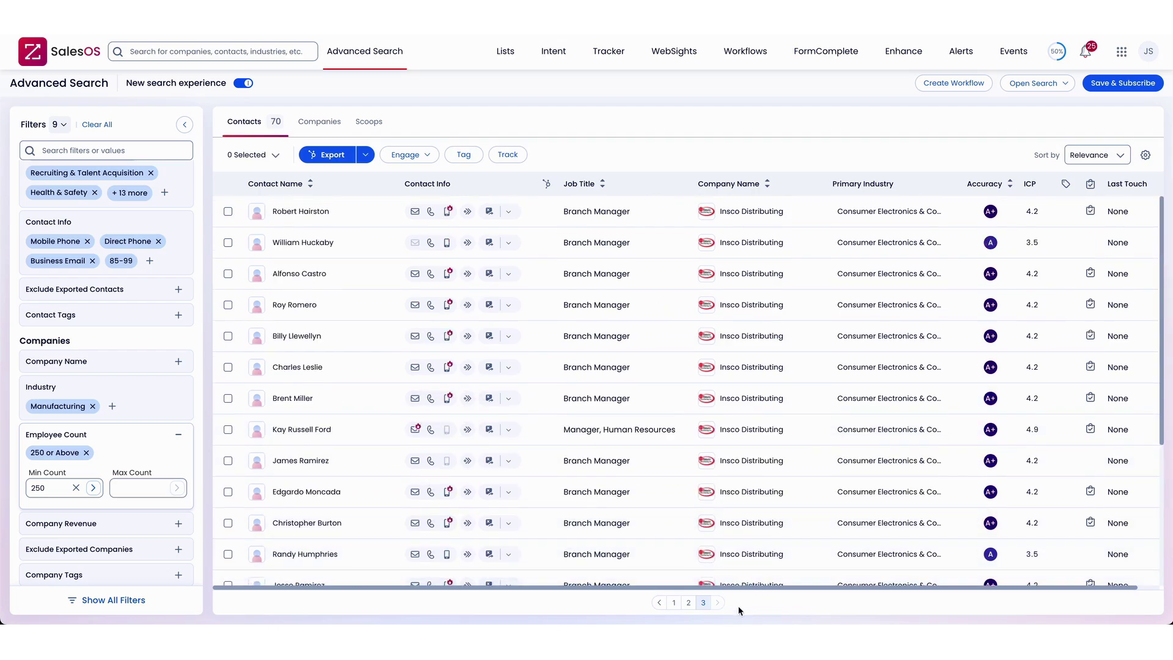
{"action": "left_click", "coordinate": [674, 603]}
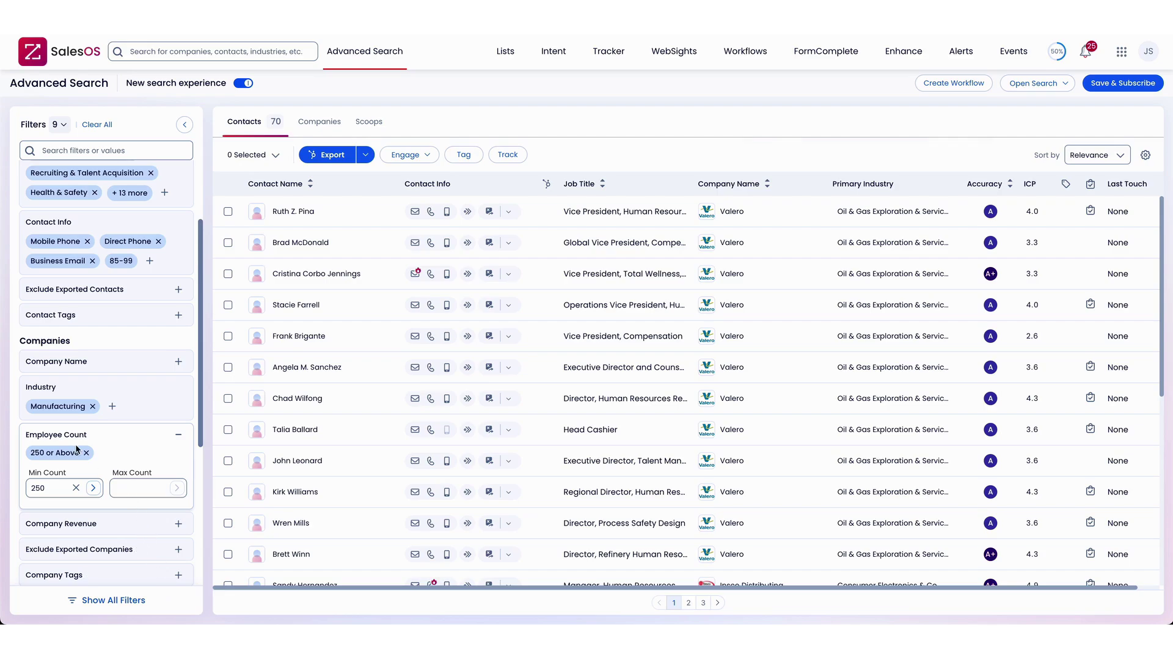
{"action": "scroll", "coordinate": [76, 449], "scroll_direction": "down", "scroll_amount": 3}
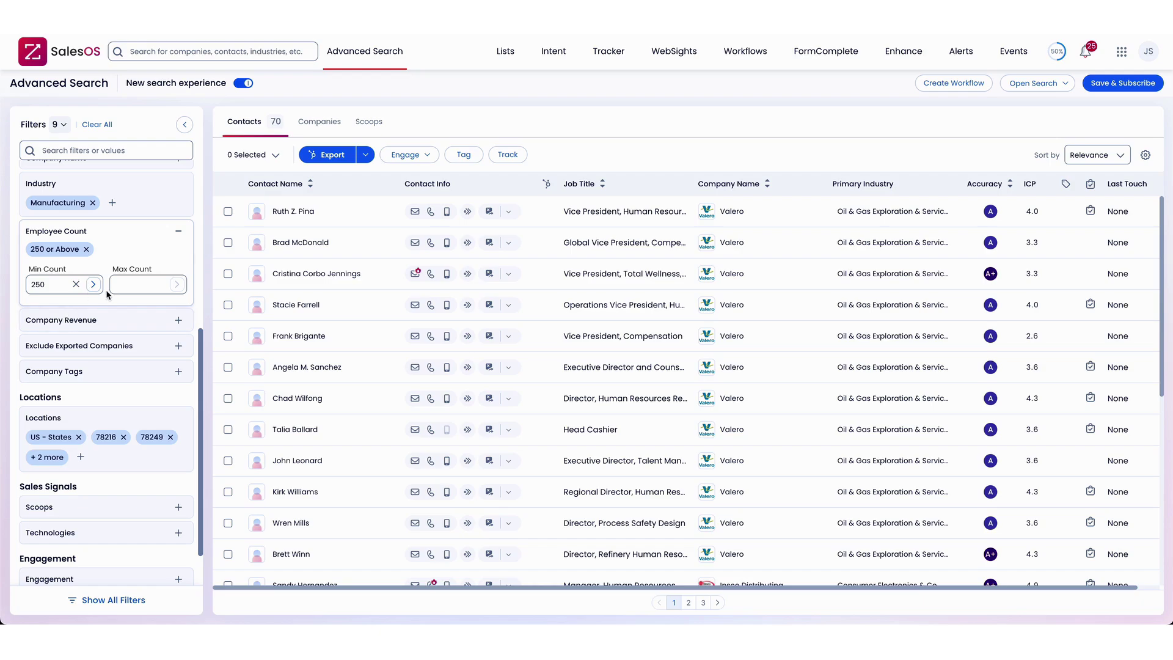
{"action": "scroll", "coordinate": [100, 293], "scroll_direction": "up", "scroll_amount": 1}
{"action": "scroll", "coordinate": [101, 294], "scroll_direction": "up", "scroll_amount": 5}
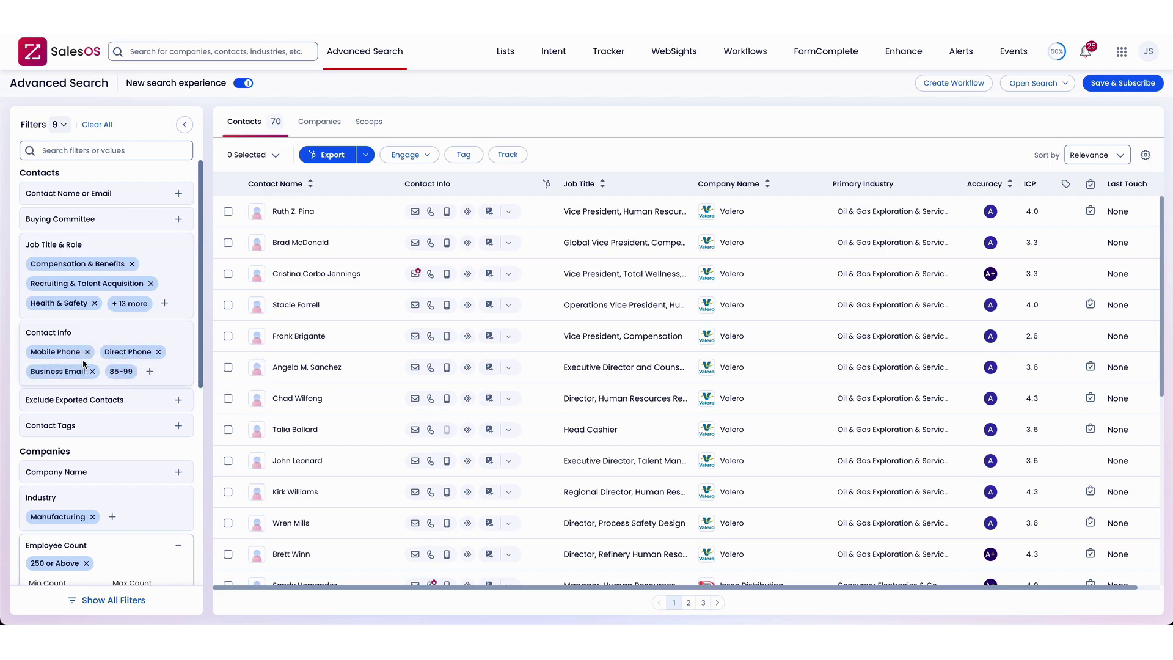
{"action": "left_click", "coordinate": [149, 371]}
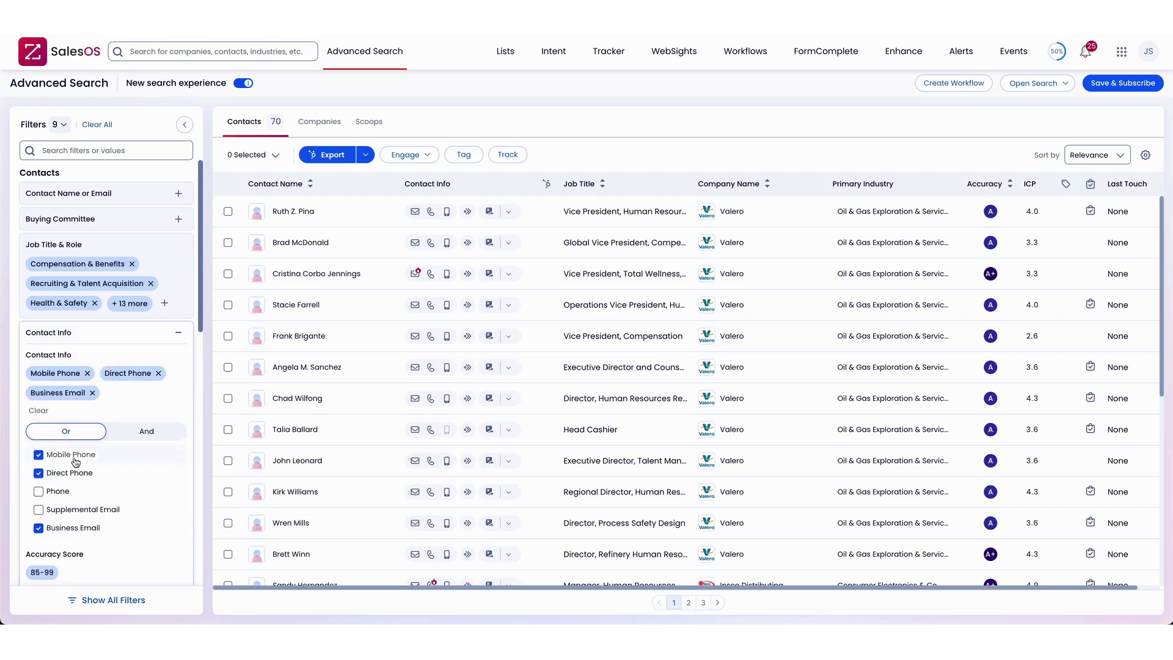
{"action": "scroll", "coordinate": [70, 460], "scroll_direction": "down", "scroll_amount": 6}
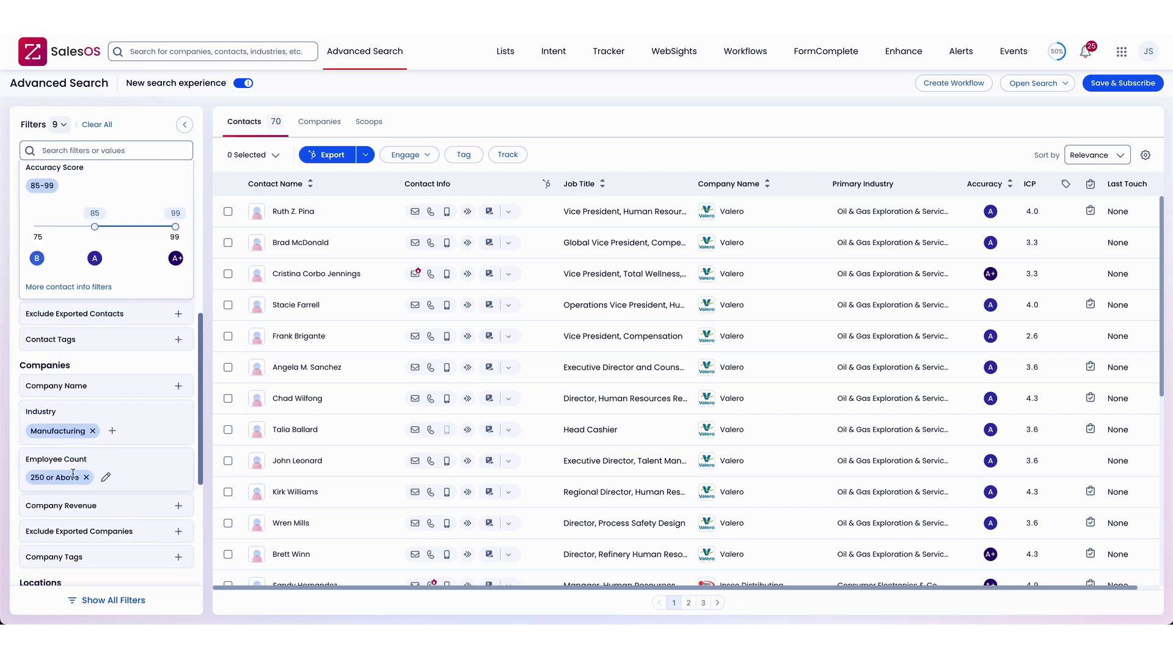
{"action": "scroll", "coordinate": [71, 460], "scroll_direction": "up", "scroll_amount": 4}
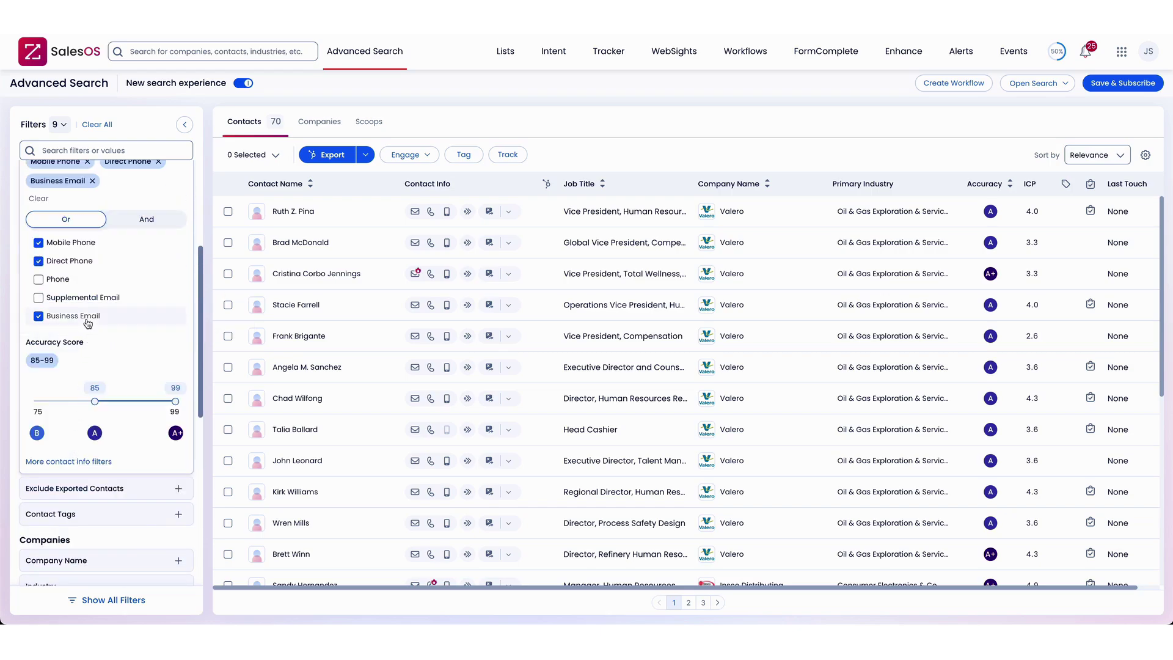
{"action": "scroll", "coordinate": [412, 415], "scroll_direction": "down", "scroll_amount": 5}
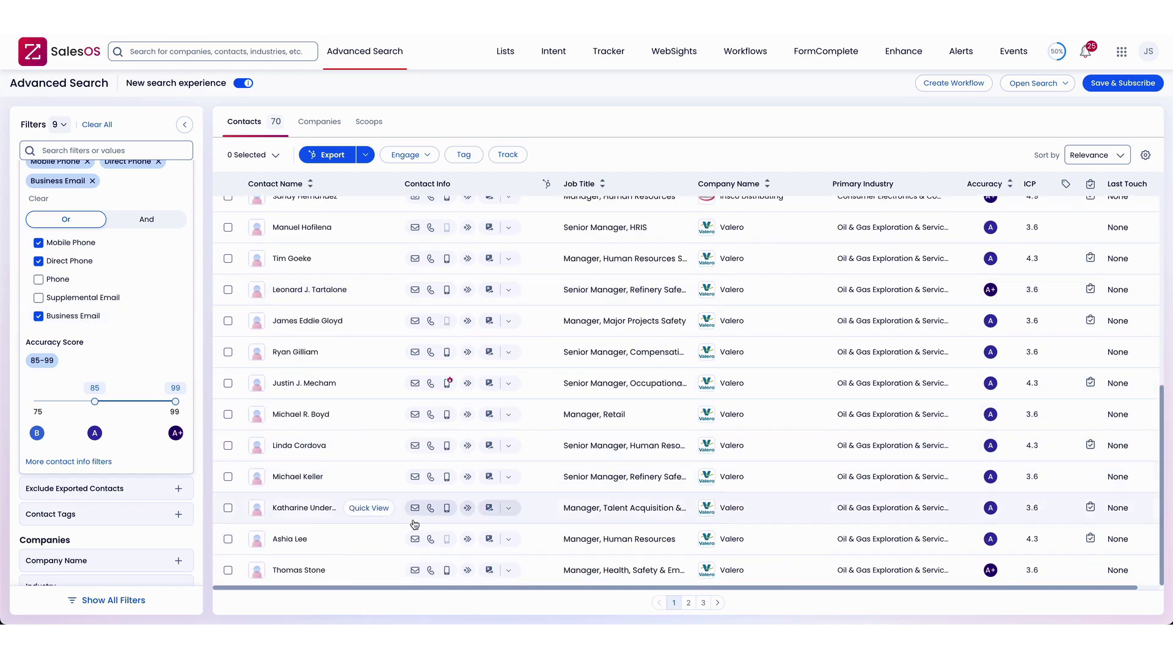
{"action": "scroll", "coordinate": [413, 513], "scroll_direction": "up", "scroll_amount": 5}
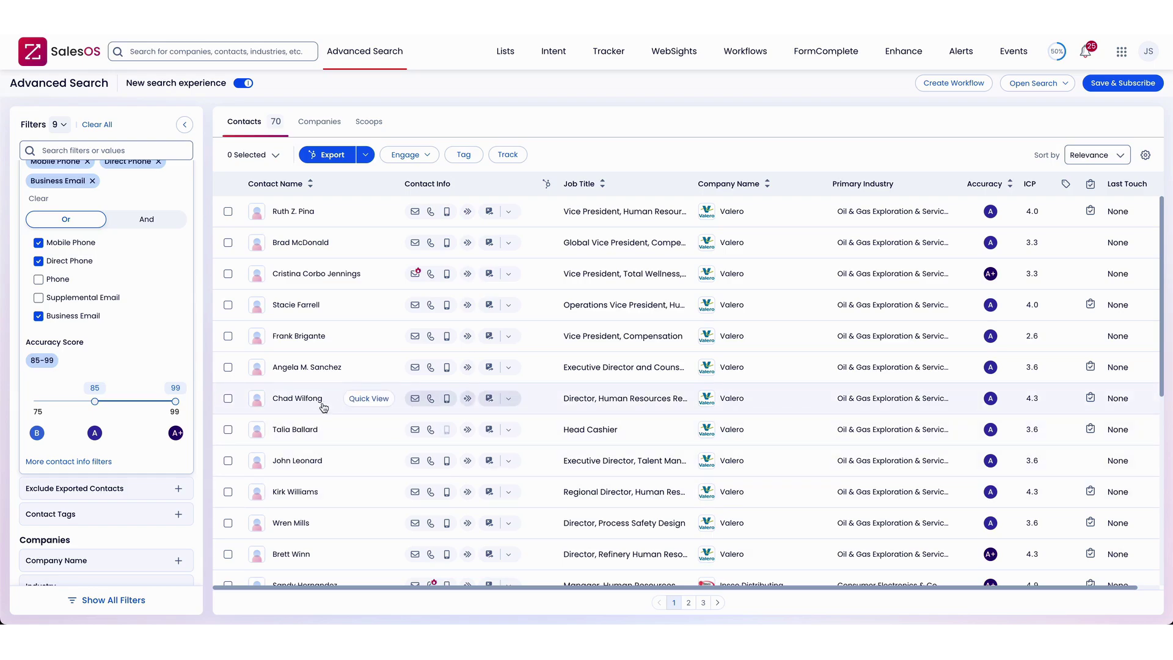
{"action": "scroll", "coordinate": [140, 445], "scroll_direction": "down", "scroll_amount": 3}
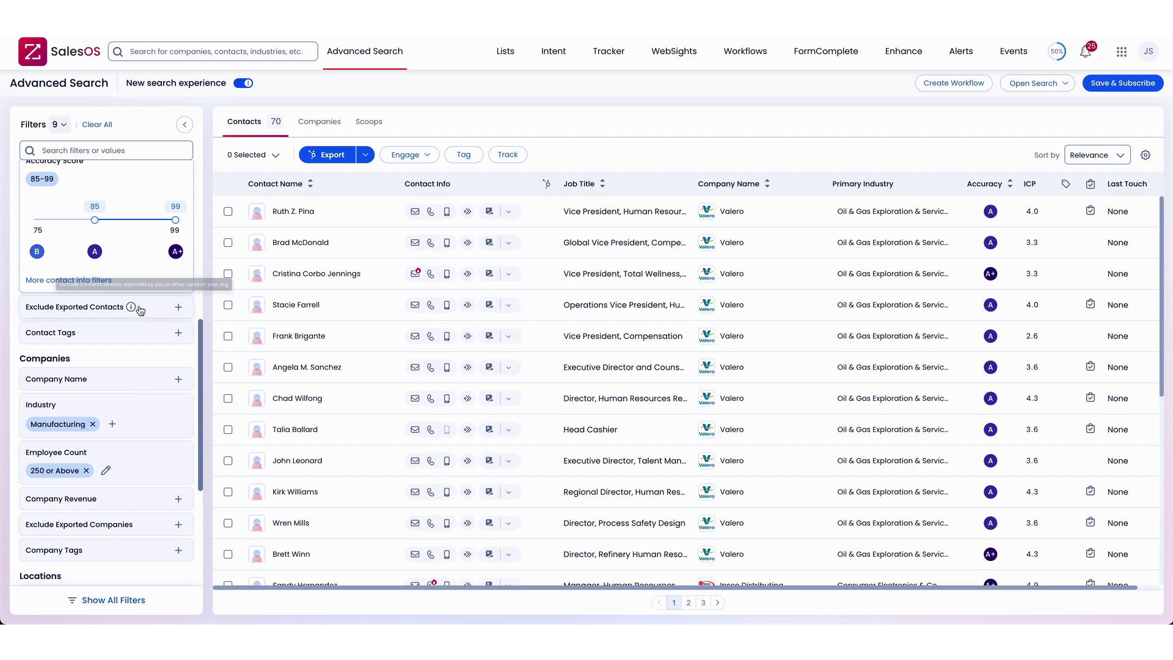
{"action": "scroll", "coordinate": [147, 432], "scroll_direction": "down", "scroll_amount": 1}
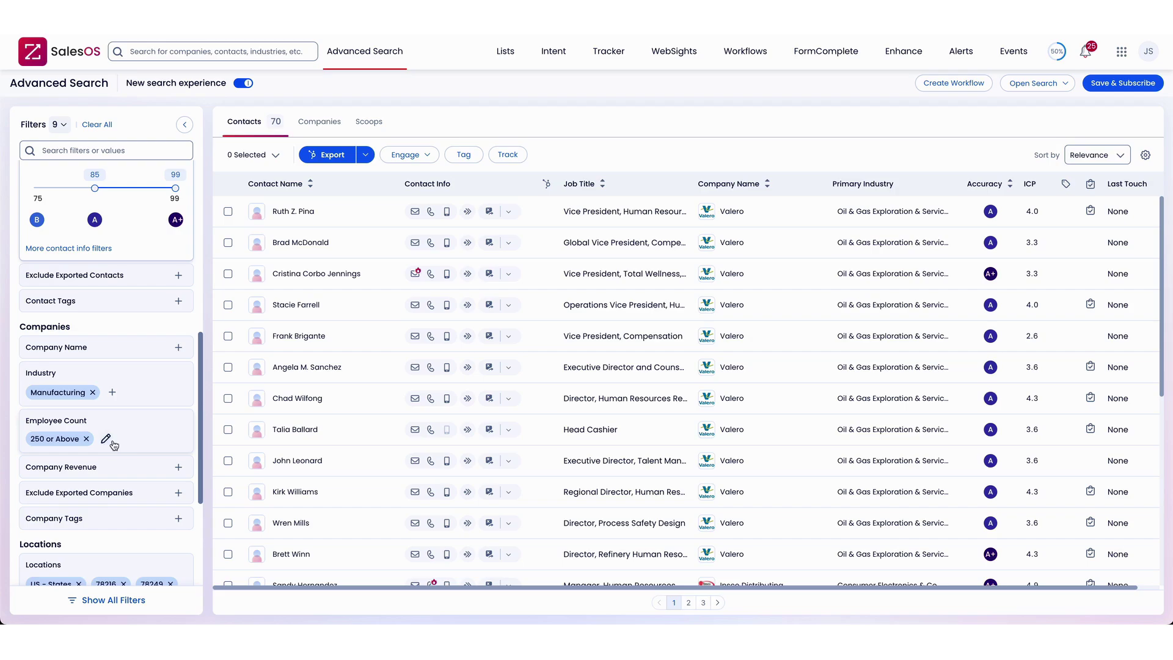
{"action": "scroll", "coordinate": [113, 446], "scroll_direction": "down", "scroll_amount": 5}
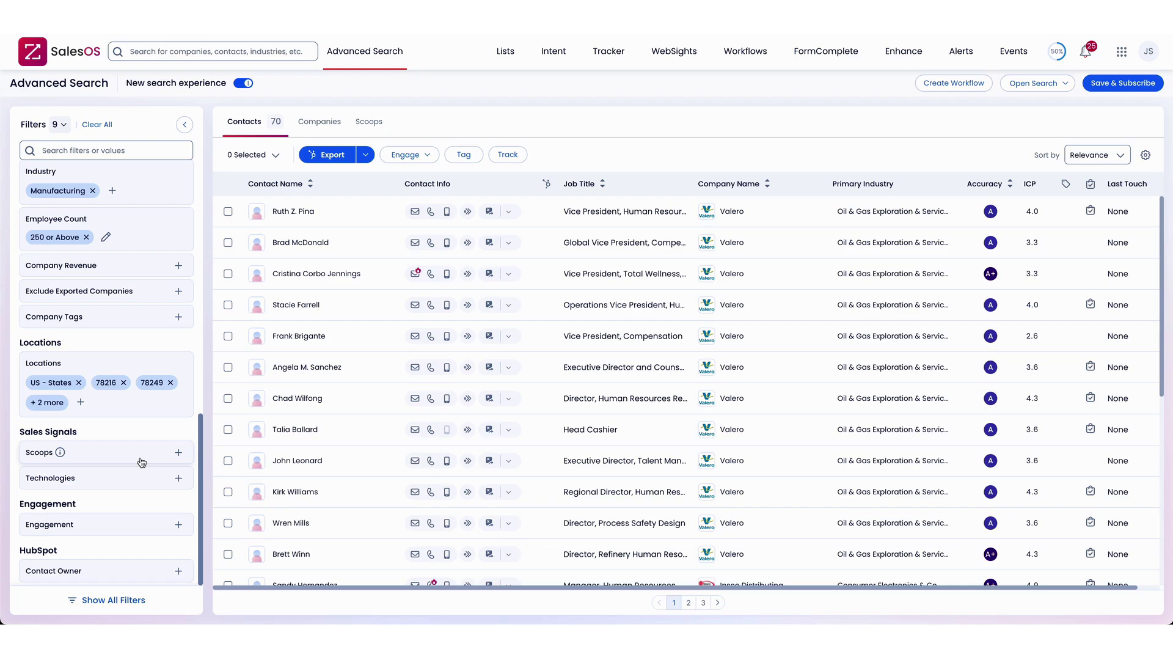
Show all search filters and collapse Contact Info into a summary
{"action": "left_click", "coordinate": [115, 601]}
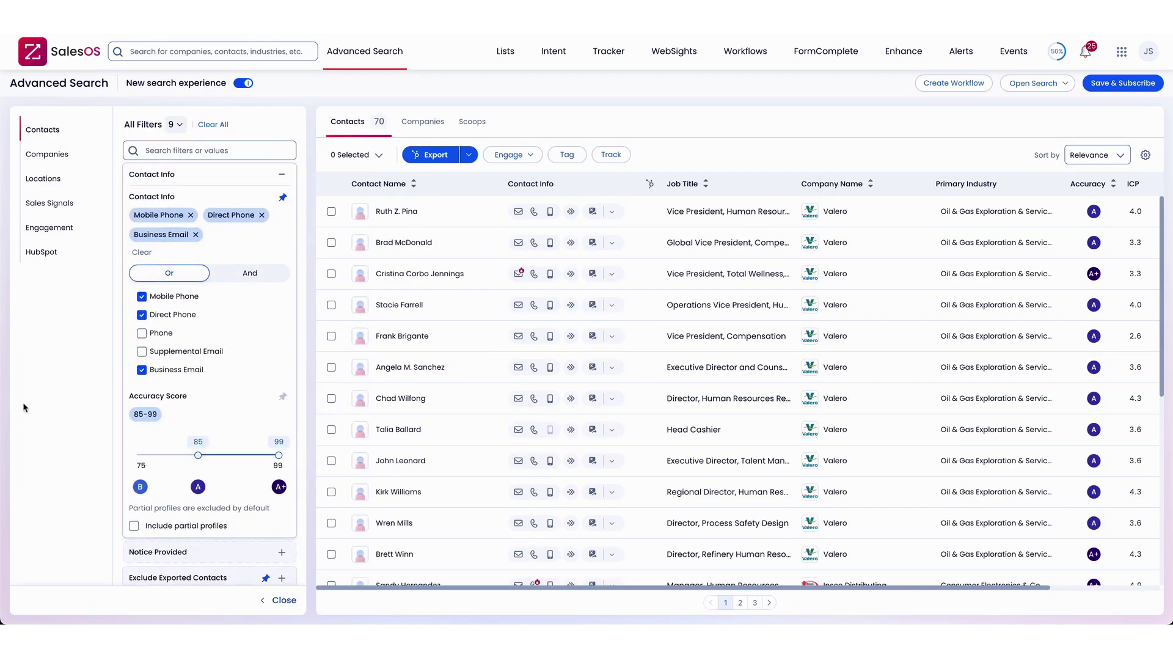
{"action": "left_click", "coordinate": [281, 174]}
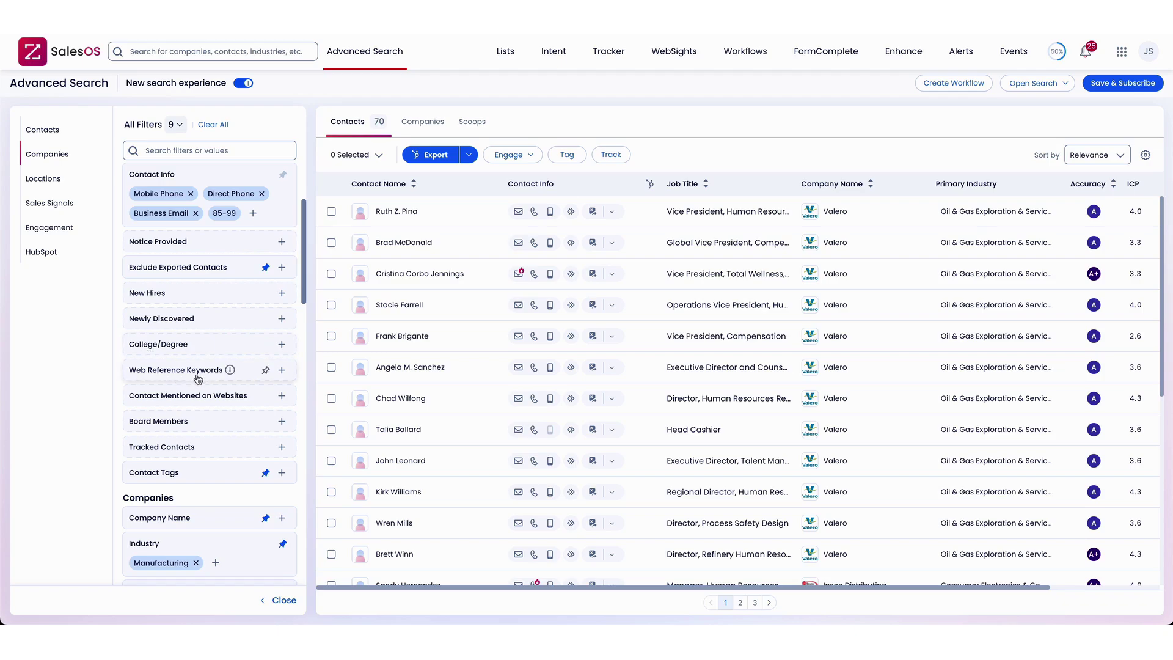
{"action": "scroll", "coordinate": [218, 391], "scroll_direction": "down", "scroll_amount": 1}
{"action": "scroll", "coordinate": [177, 419], "scroll_direction": "down", "scroll_amount": 3}
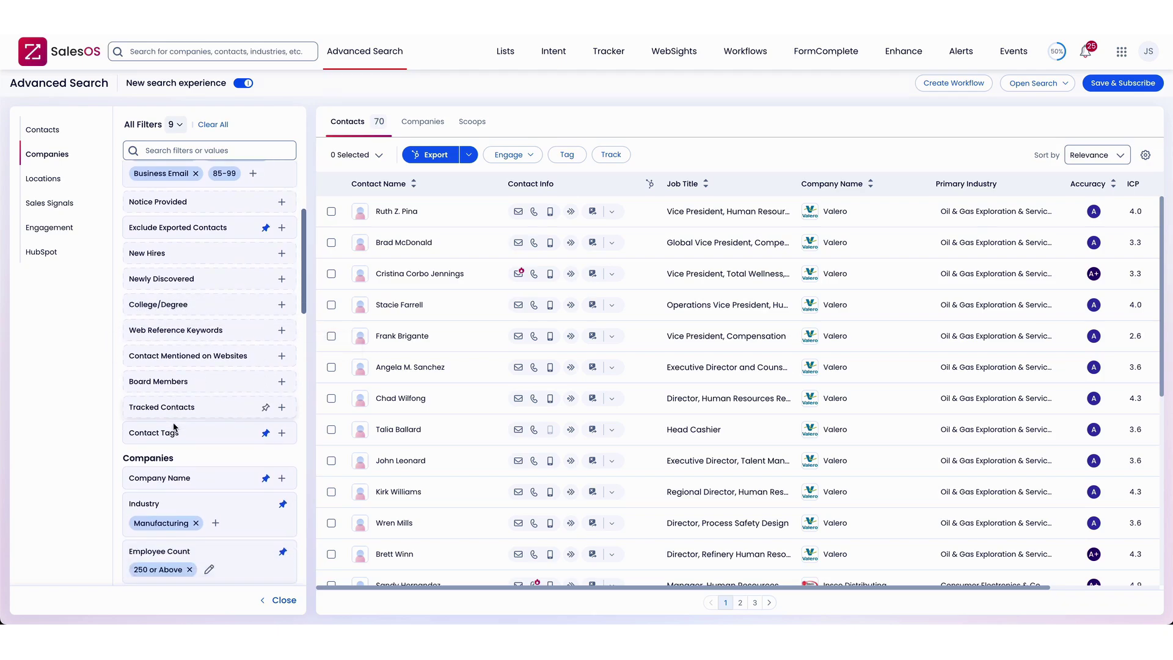
Browse the company, location, sales signal, engagement and HubSpot filters, then expand Contact Tags
{"action": "scroll", "coordinate": [177, 410], "scroll_direction": "down", "scroll_amount": 10}
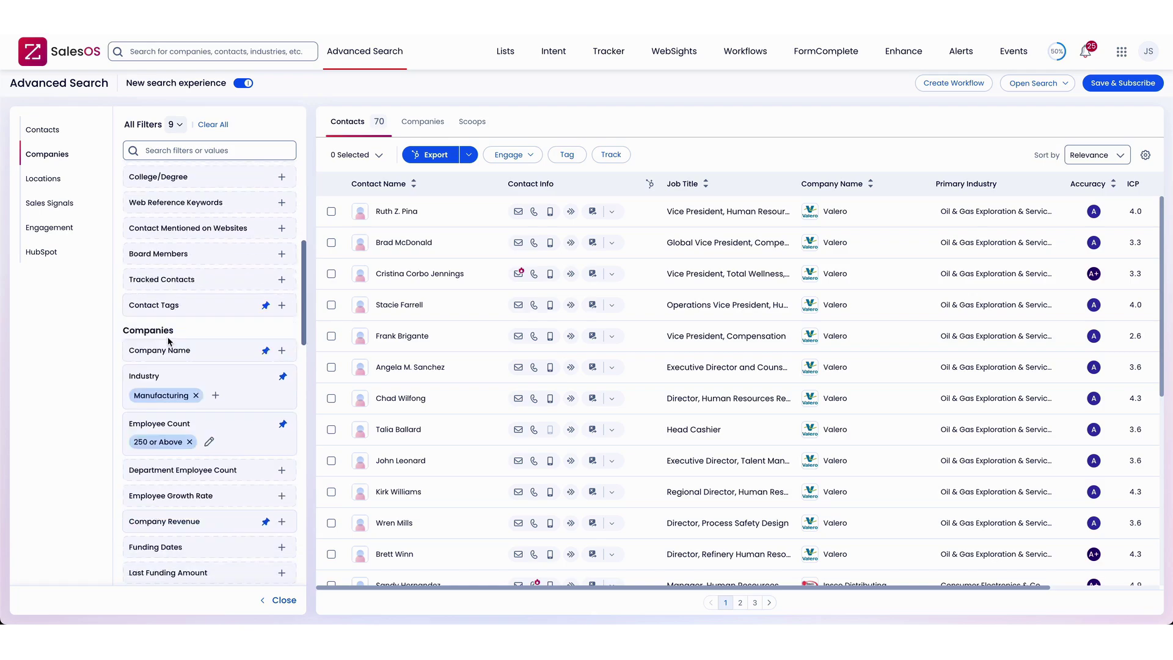
{"action": "scroll", "coordinate": [166, 339], "scroll_direction": "down", "scroll_amount": 3}
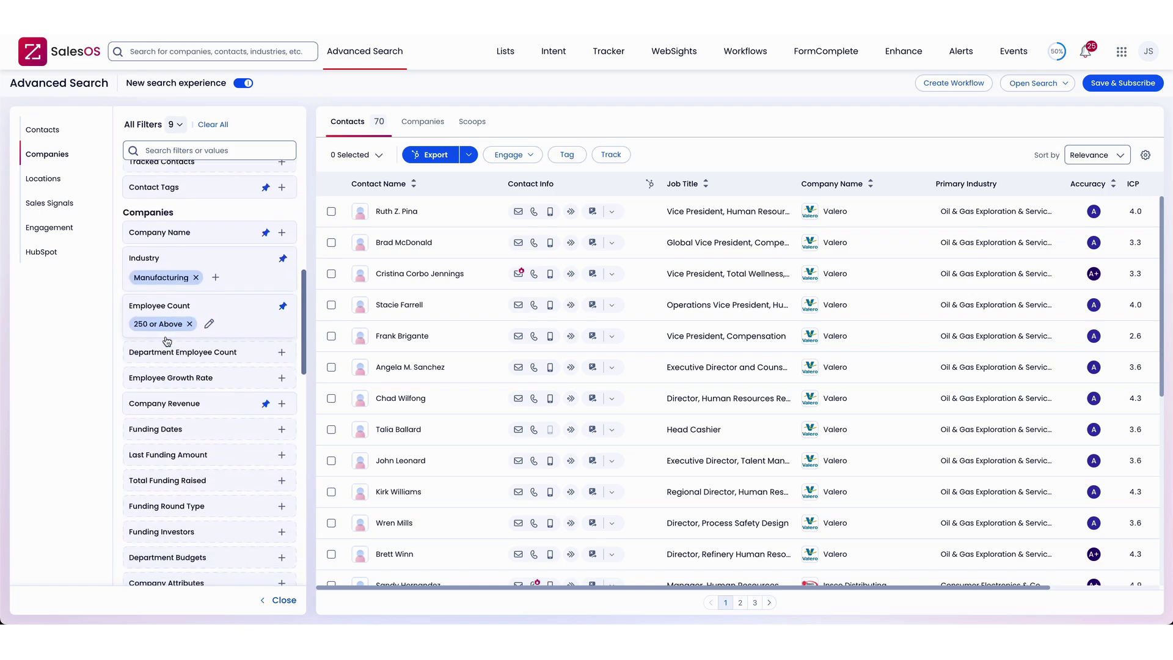
{"action": "scroll", "coordinate": [167, 341], "scroll_direction": "down", "scroll_amount": 3}
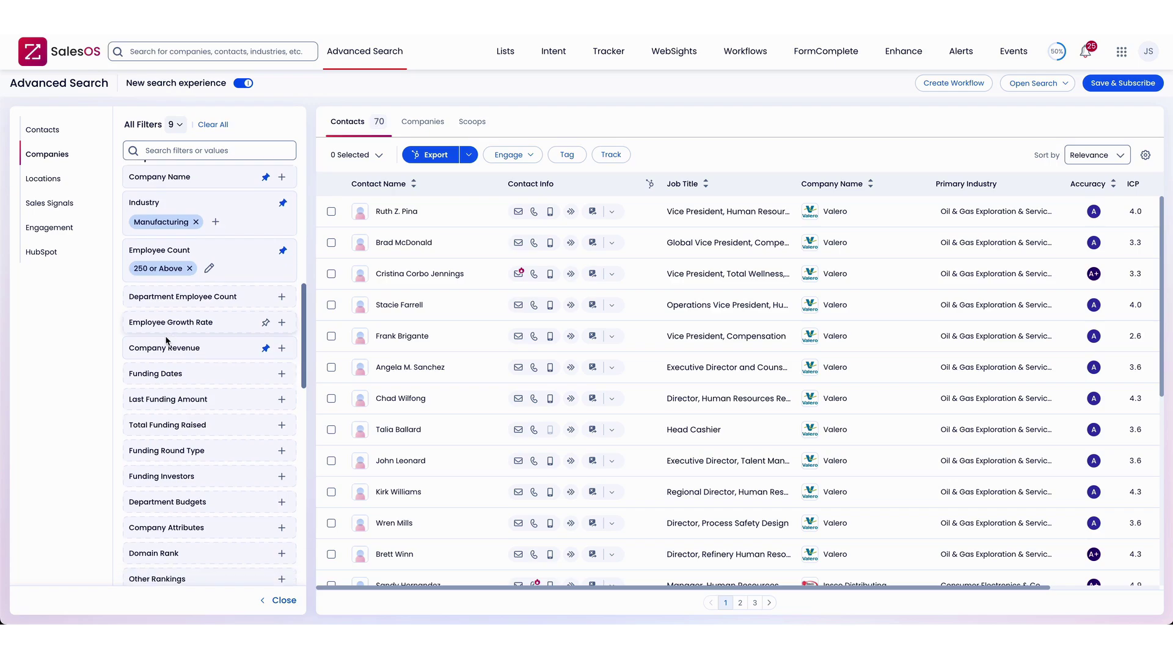
{"action": "scroll", "coordinate": [166, 340], "scroll_direction": "down", "scroll_amount": 4}
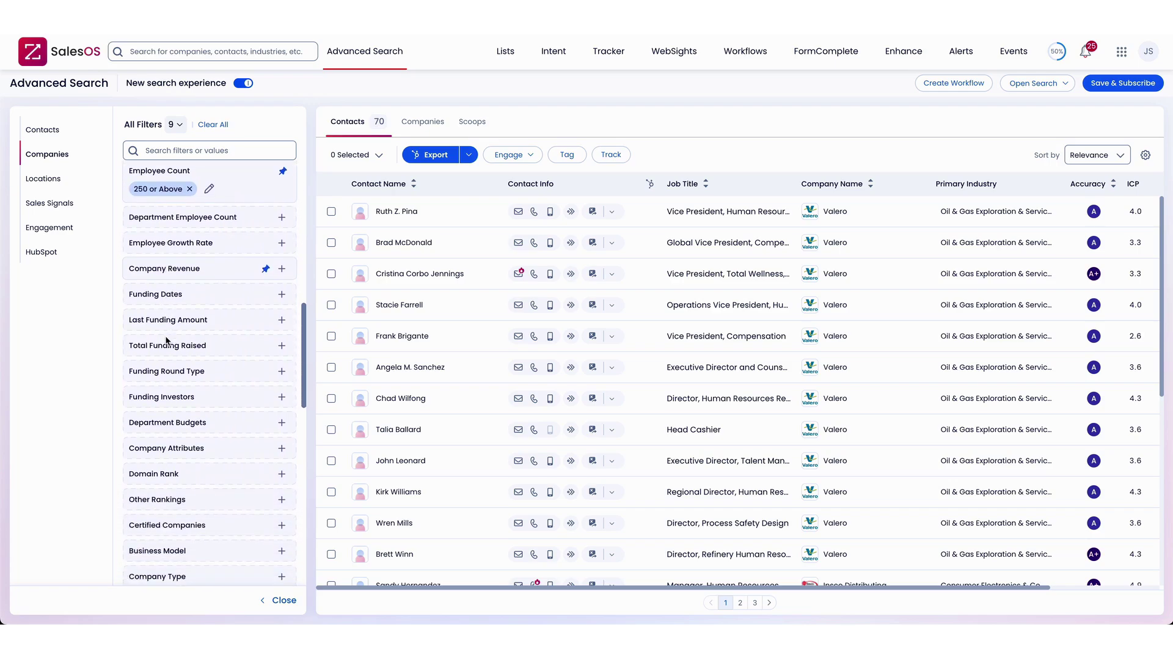
{"action": "scroll", "coordinate": [167, 340], "scroll_direction": "down", "scroll_amount": 5}
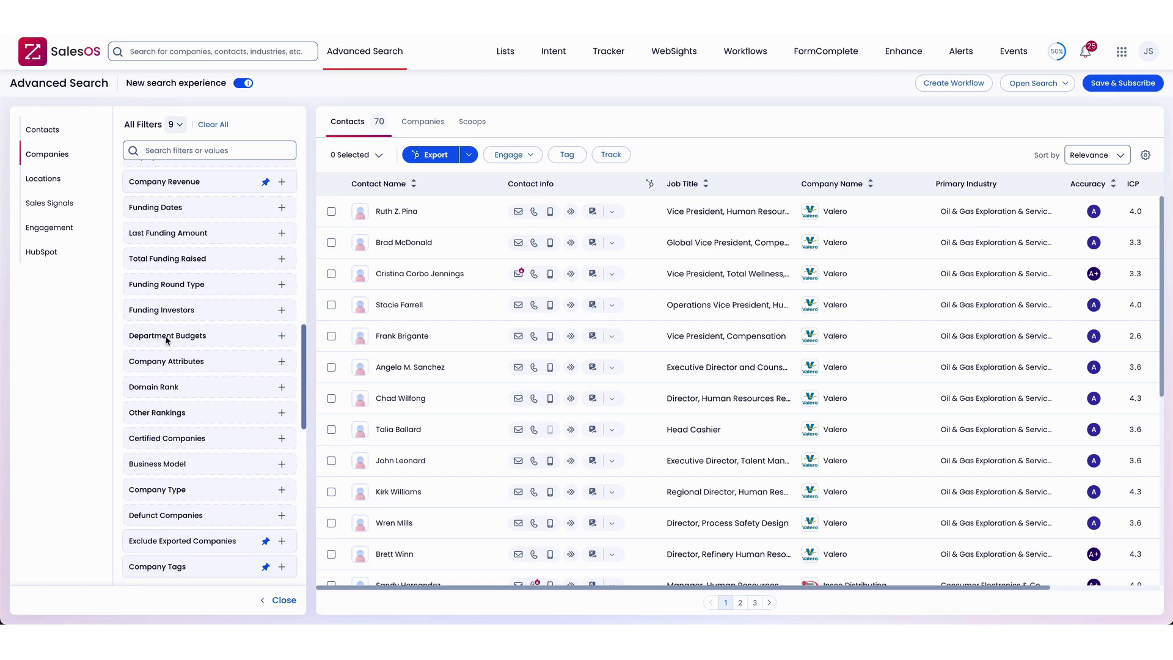
{"action": "scroll", "coordinate": [166, 340], "scroll_direction": "down", "scroll_amount": 16}
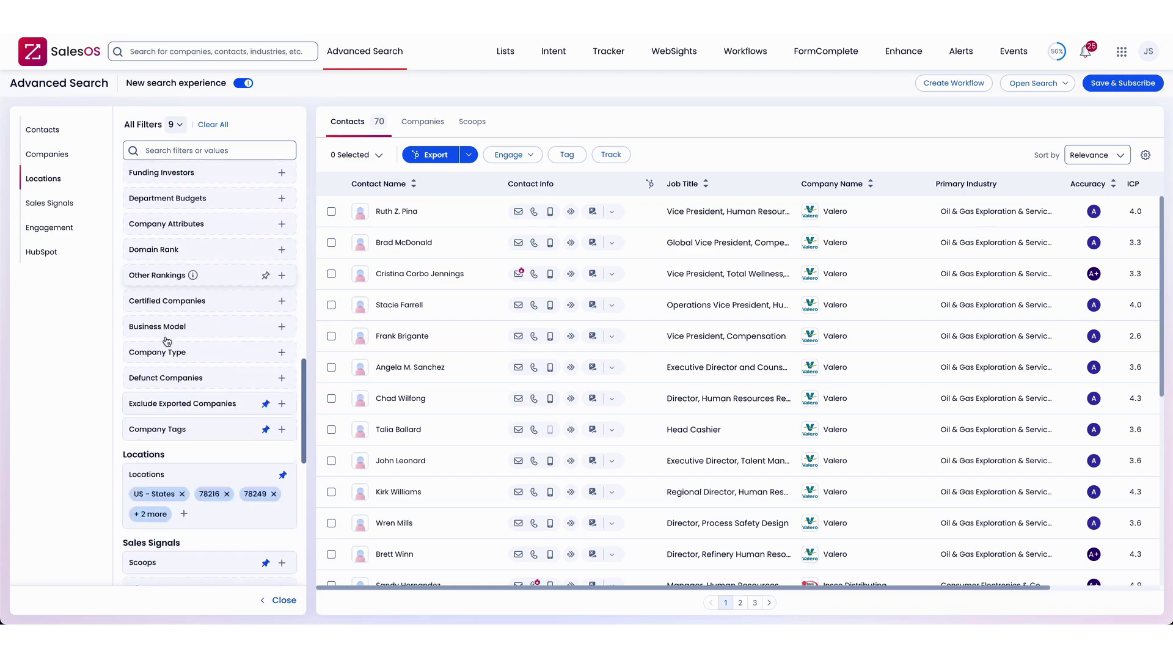
{"action": "scroll", "coordinate": [167, 340], "scroll_direction": "down", "scroll_amount": 7}
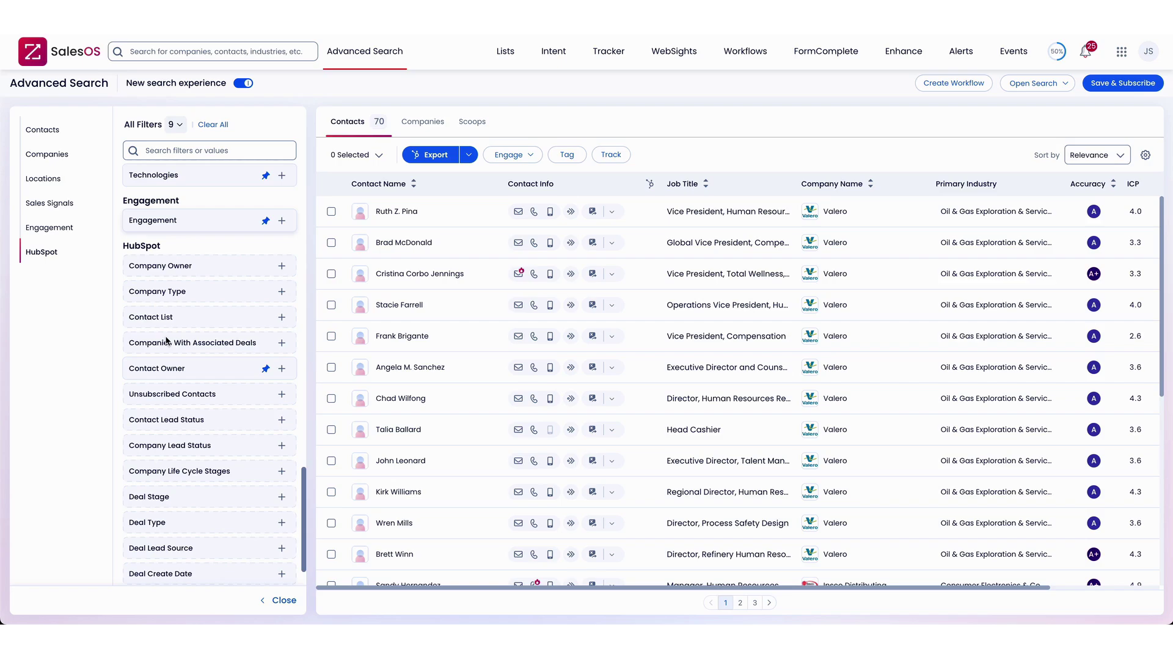
{"action": "scroll", "coordinate": [167, 356], "scroll_direction": "up", "scroll_amount": 20}
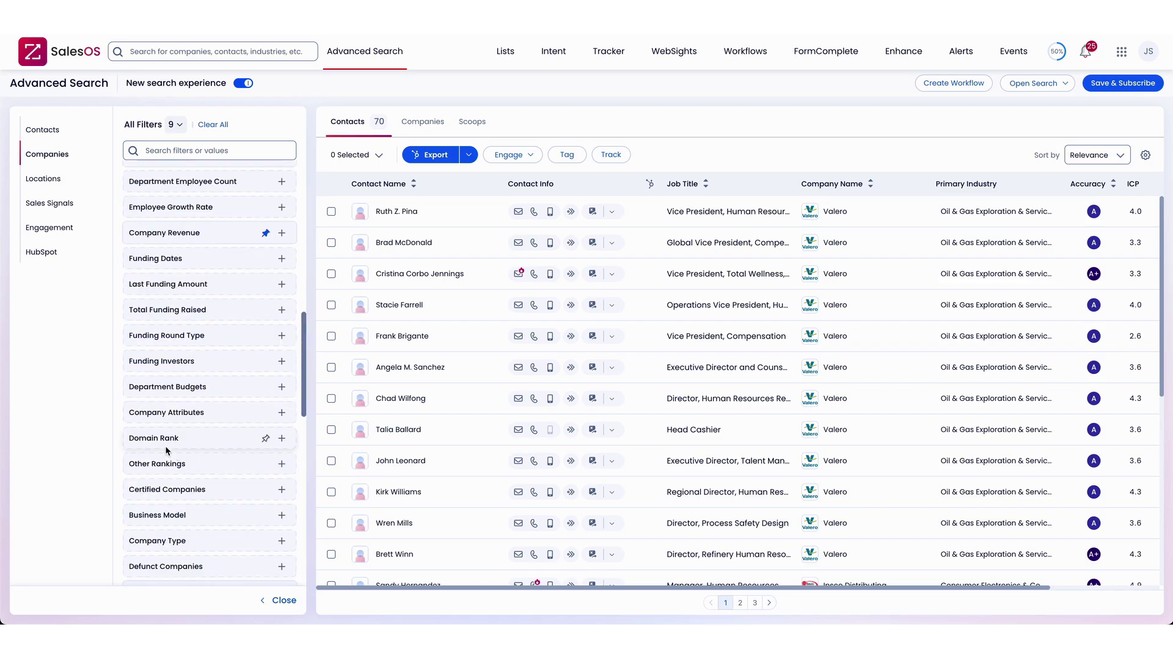
{"action": "scroll", "coordinate": [174, 450], "scroll_direction": "up", "scroll_amount": 20}
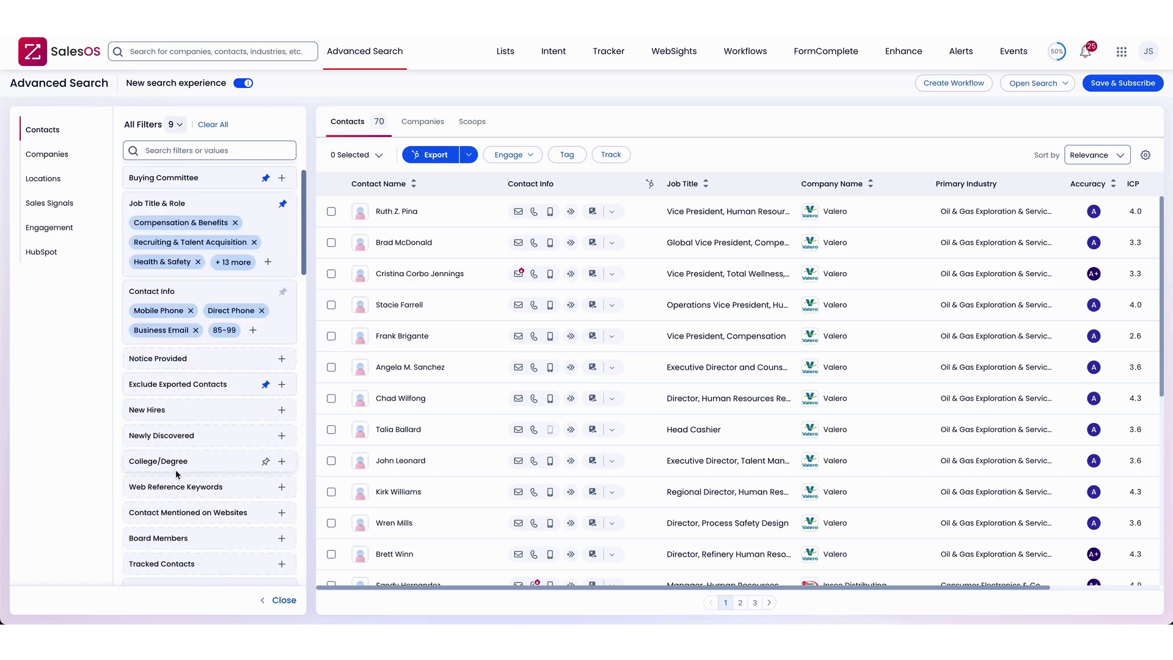
{"action": "scroll", "coordinate": [177, 474], "scroll_direction": "up", "scroll_amount": 1}
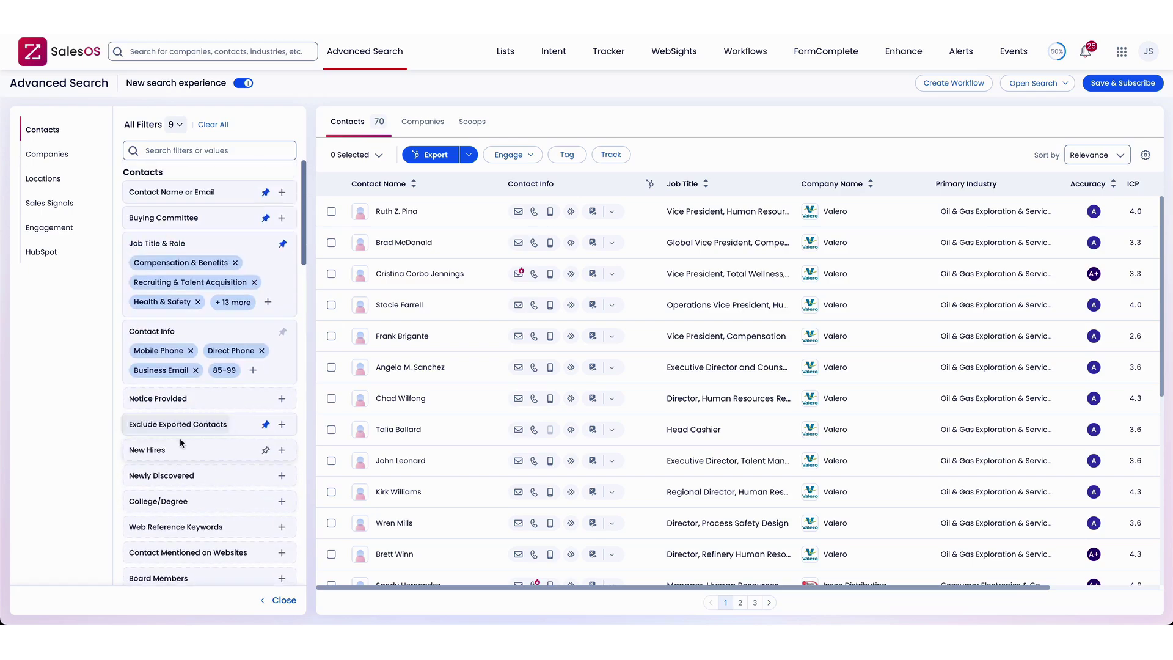
{"action": "scroll", "coordinate": [179, 435], "scroll_direction": "down", "scroll_amount": 2}
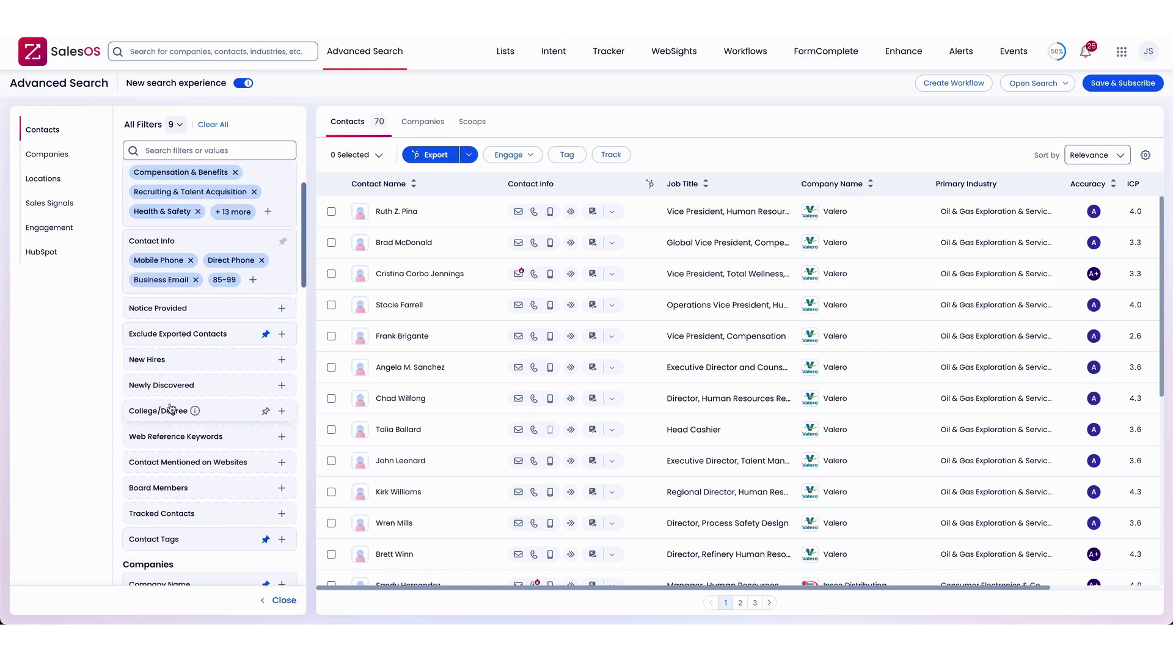
{"action": "scroll", "coordinate": [172, 402], "scroll_direction": "down", "scroll_amount": 3}
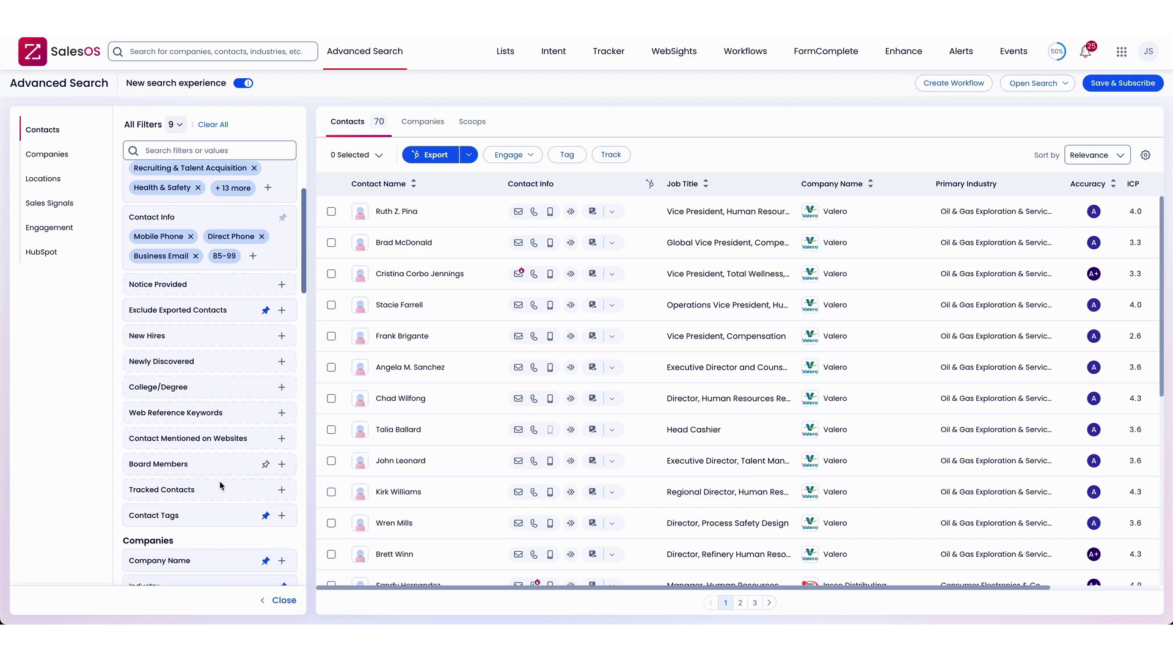
{"action": "scroll", "coordinate": [241, 445], "scroll_direction": "up", "scroll_amount": 5}
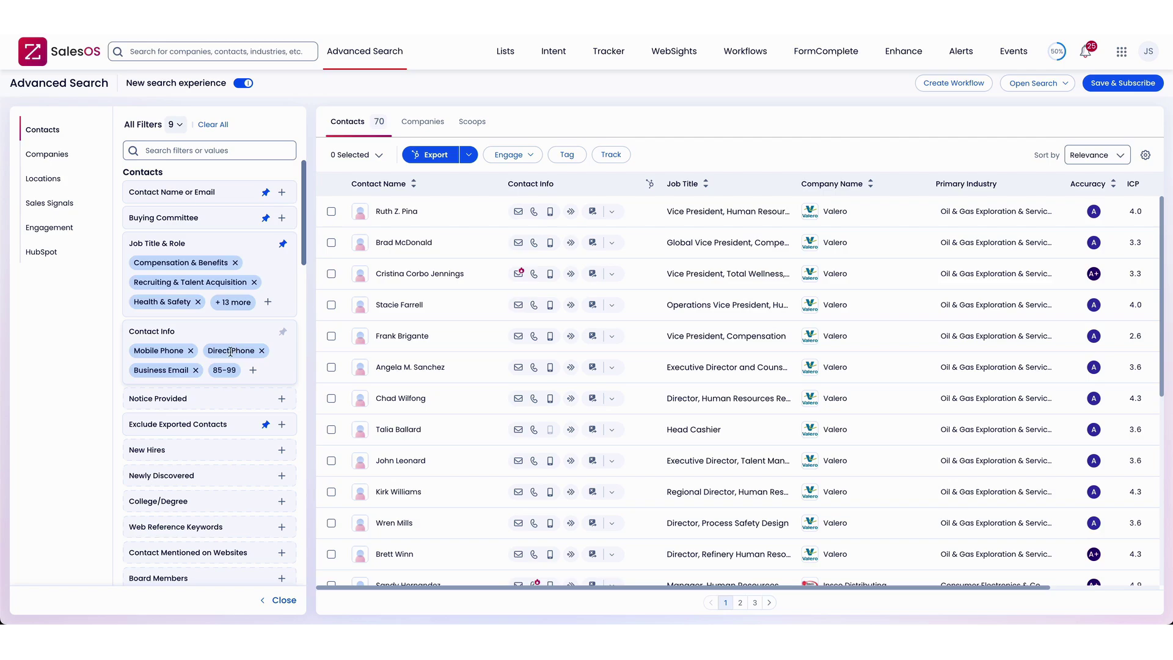
{"action": "scroll", "coordinate": [225, 367], "scroll_direction": "down", "scroll_amount": 3}
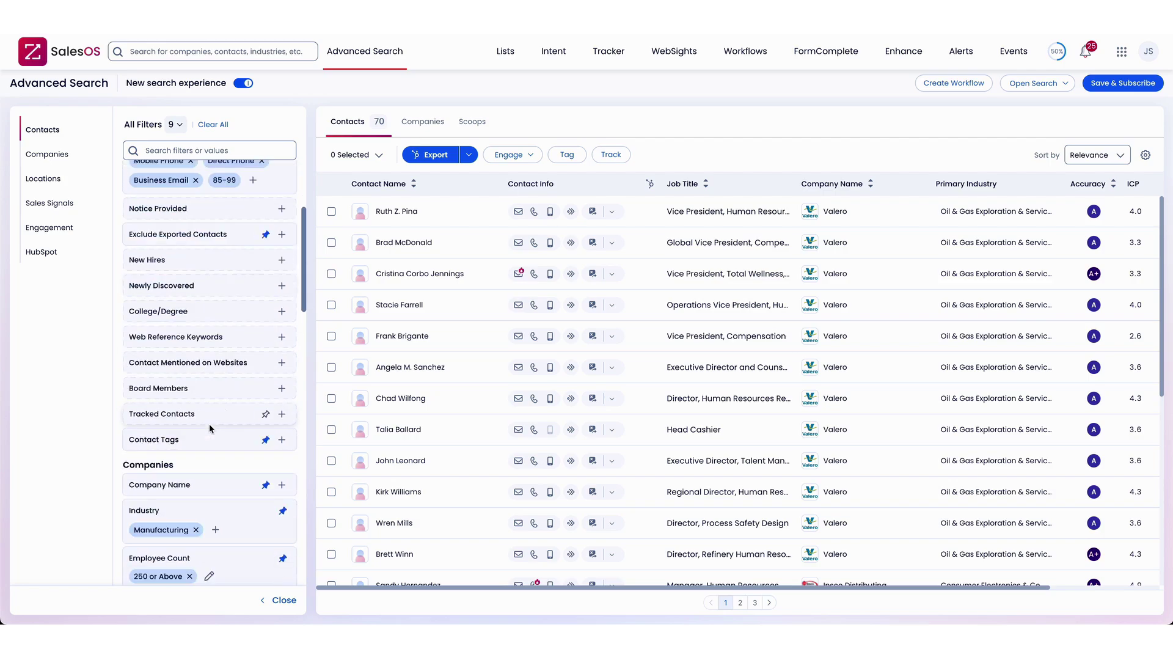
{"action": "left_click", "coordinate": [281, 439]}
Collapse Contact Tags again and expand the Industry filter
{"action": "left_click", "coordinate": [281, 439]}
{"action": "scroll", "coordinate": [232, 470], "scroll_direction": "down", "scroll_amount": 1}
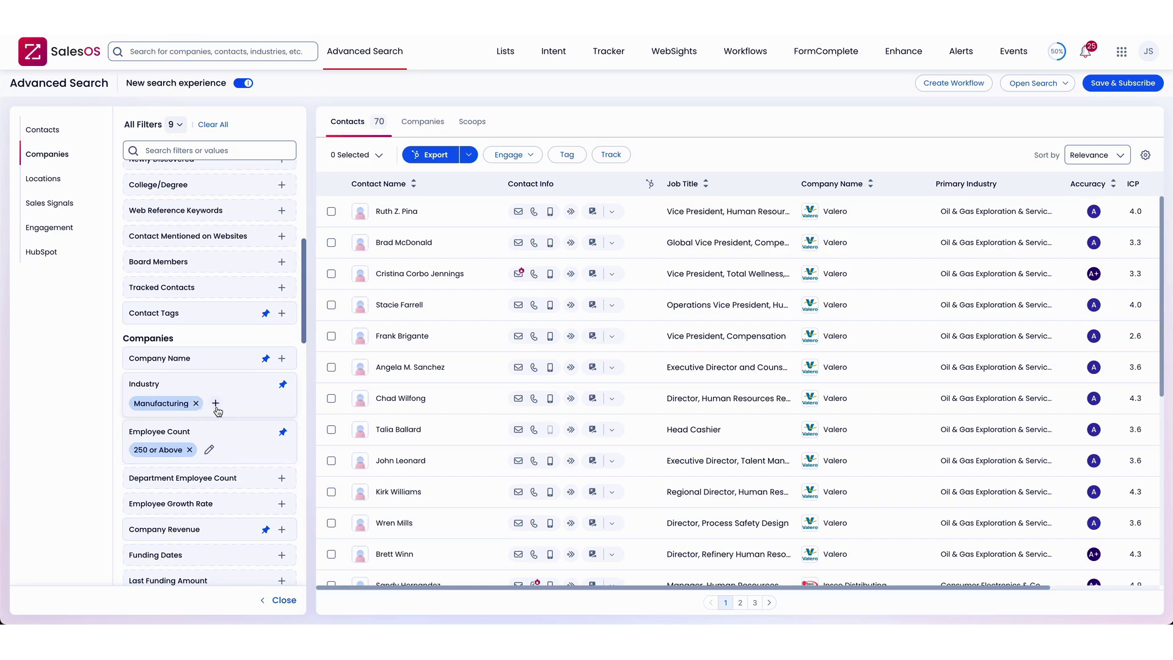
{"action": "left_click", "coordinate": [215, 410]}
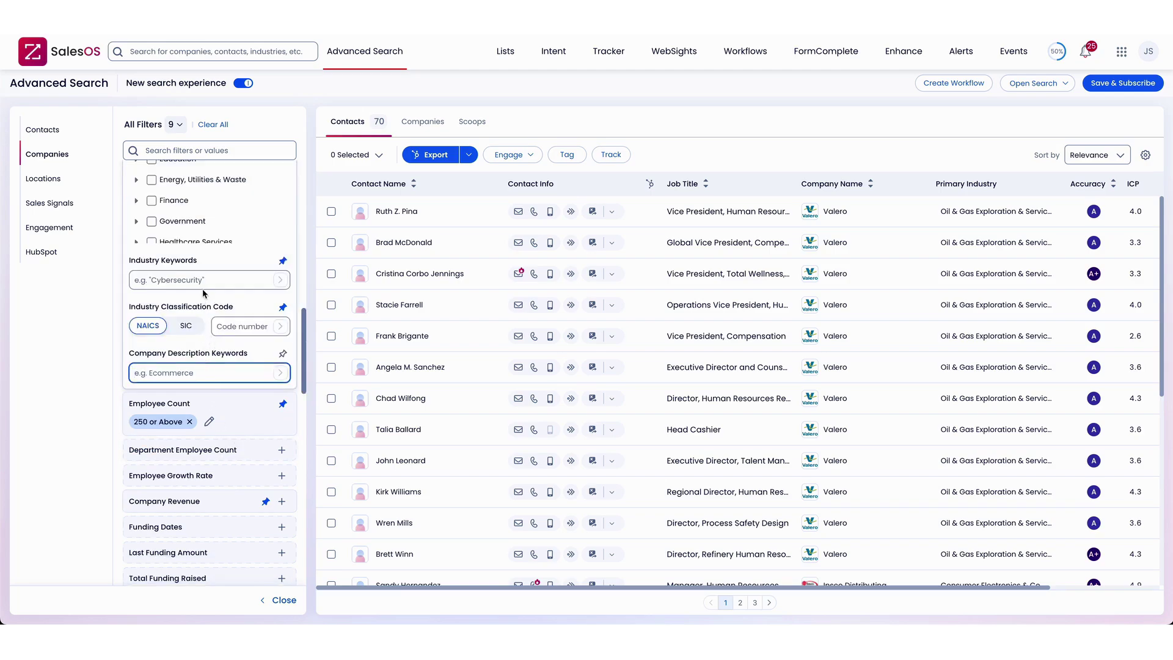
{"action": "scroll", "coordinate": [240, 353], "scroll_direction": "up", "scroll_amount": 1}
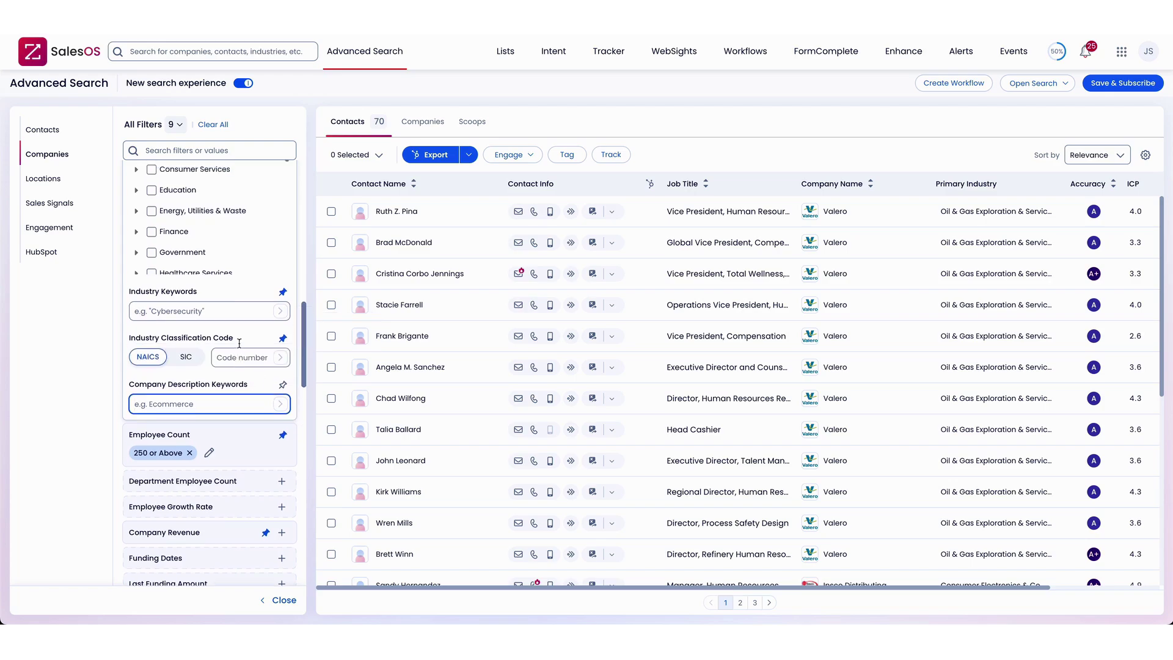
{"action": "scroll", "coordinate": [235, 273], "scroll_direction": "up", "scroll_amount": 5}
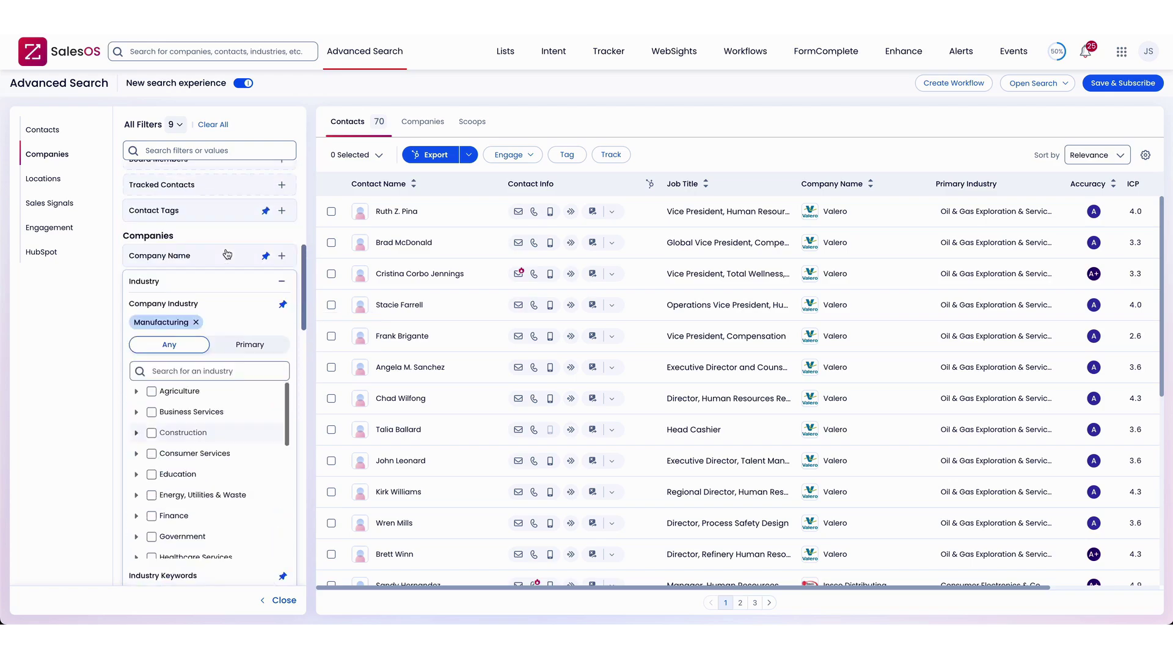
{"action": "scroll", "coordinate": [232, 485], "scroll_direction": "down", "scroll_amount": 5}
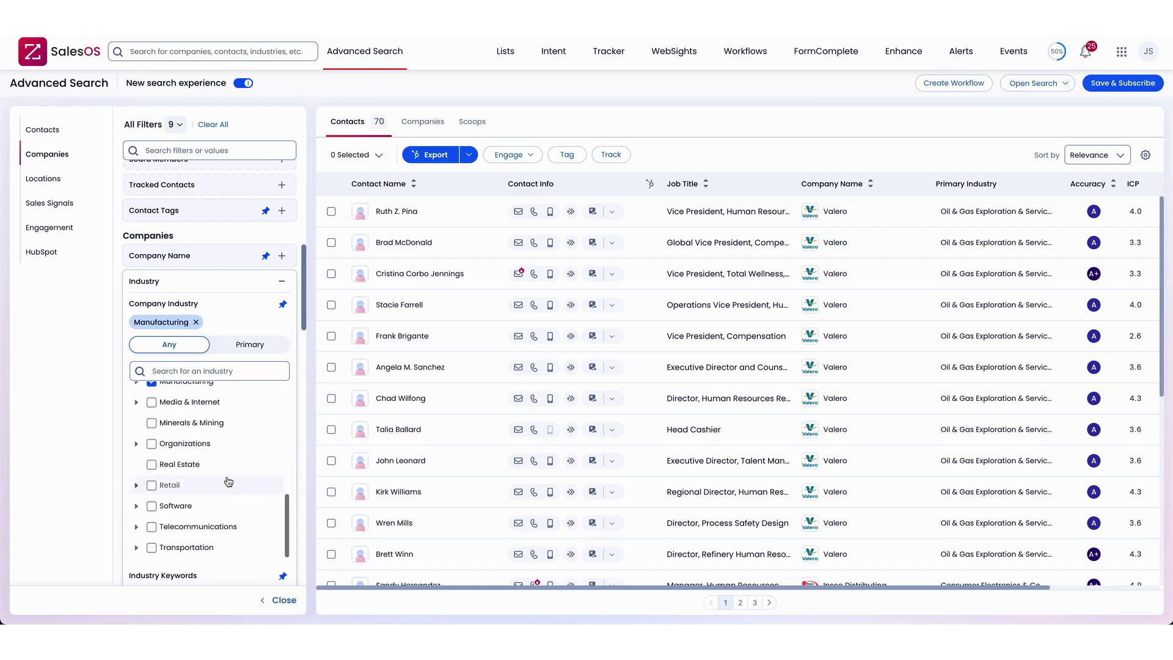
{"action": "scroll", "coordinate": [225, 464], "scroll_direction": "down", "scroll_amount": 10}
{"action": "scroll", "coordinate": [229, 529], "scroll_direction": "up", "scroll_amount": 4}
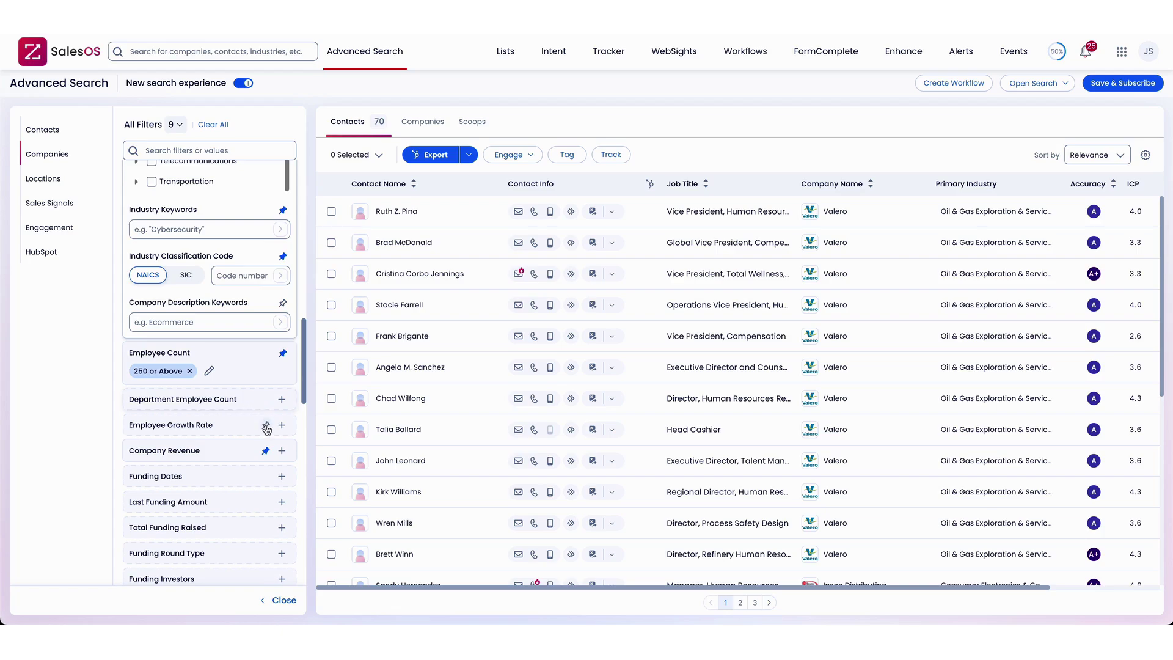
Expand the Company Attributes filter
{"action": "left_click", "coordinate": [265, 451]}
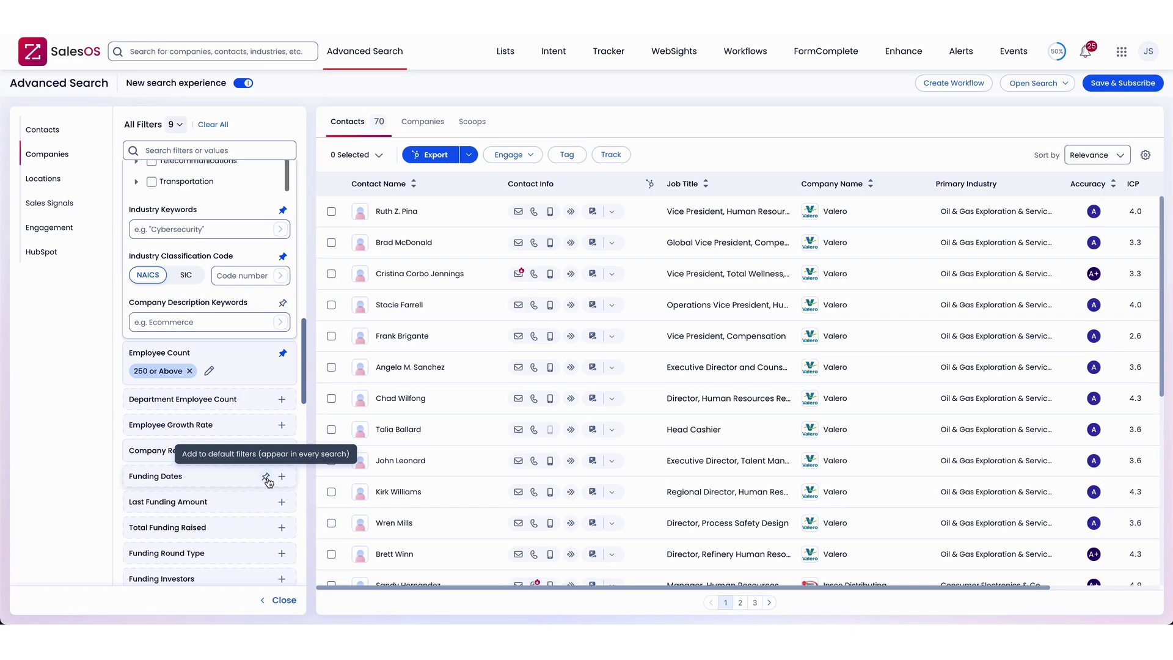
{"action": "scroll", "coordinate": [268, 482], "scroll_direction": "down", "scroll_amount": 4}
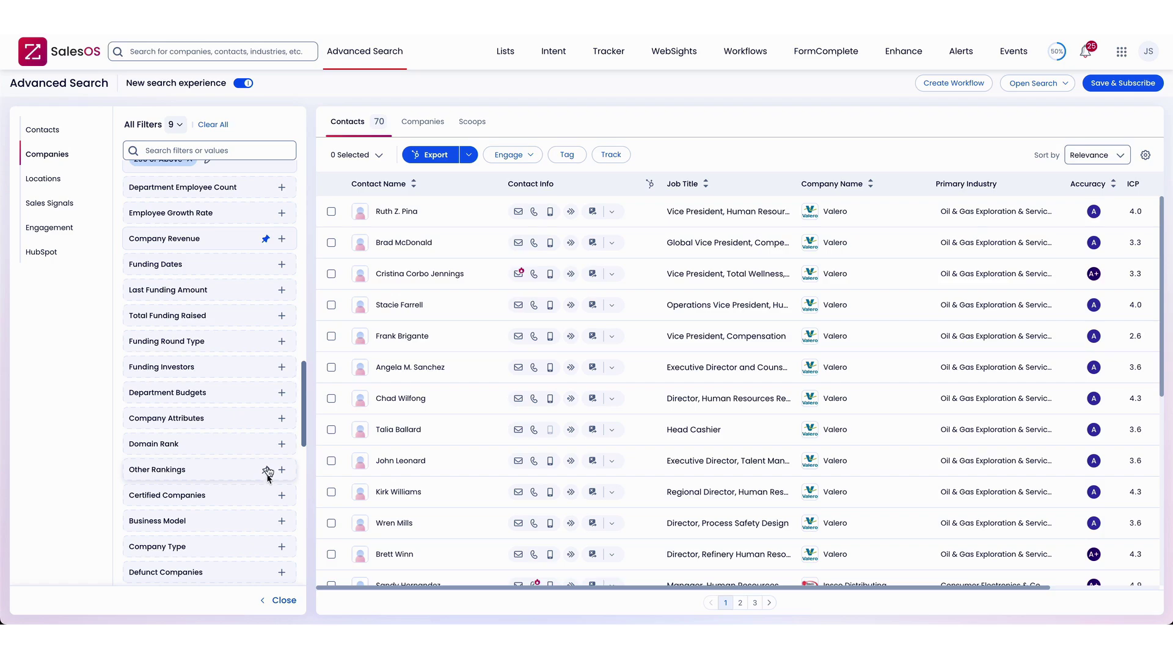
{"action": "left_click", "coordinate": [281, 419]}
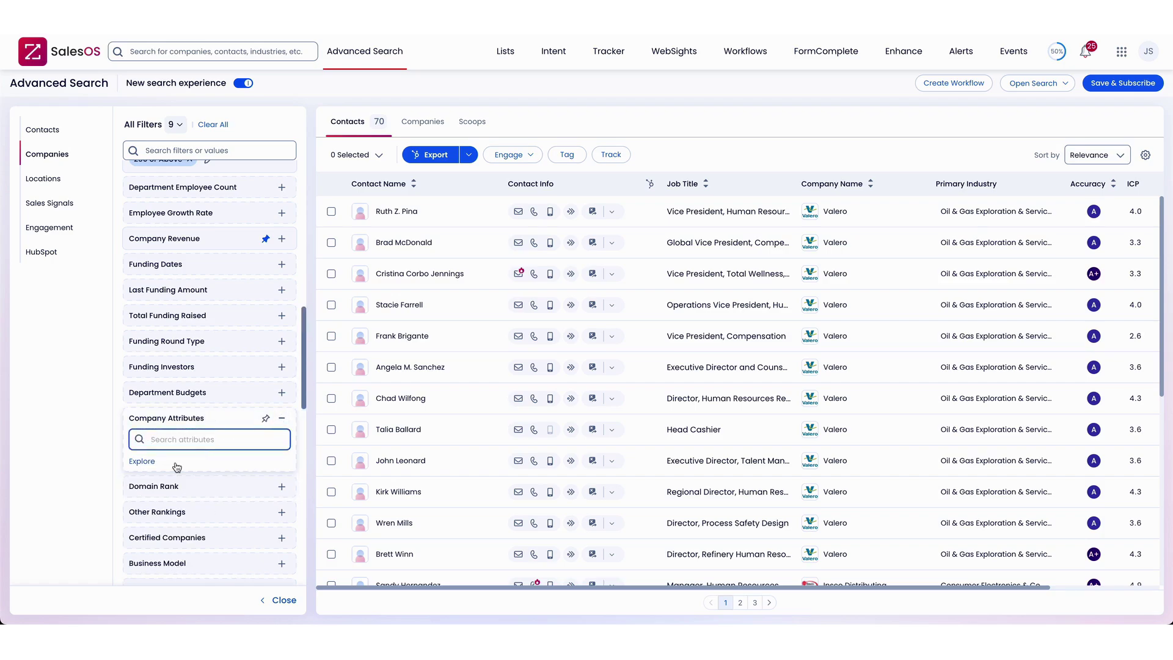
{"action": "left_click", "coordinate": [145, 462]}
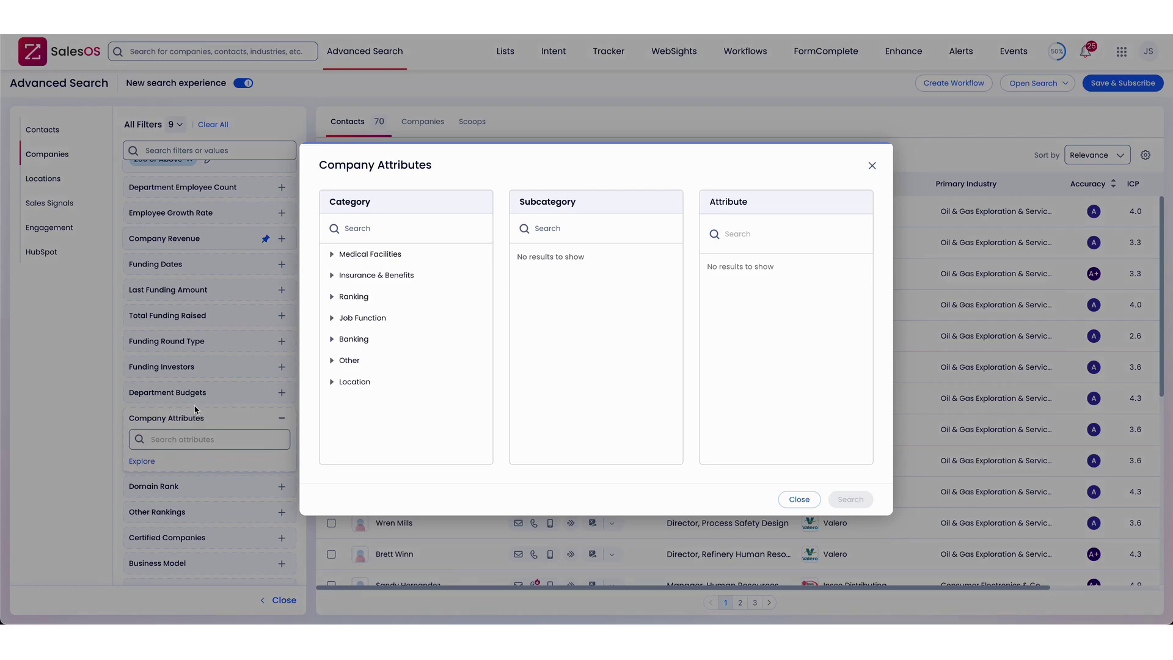
{"action": "left_click", "coordinate": [332, 363]}
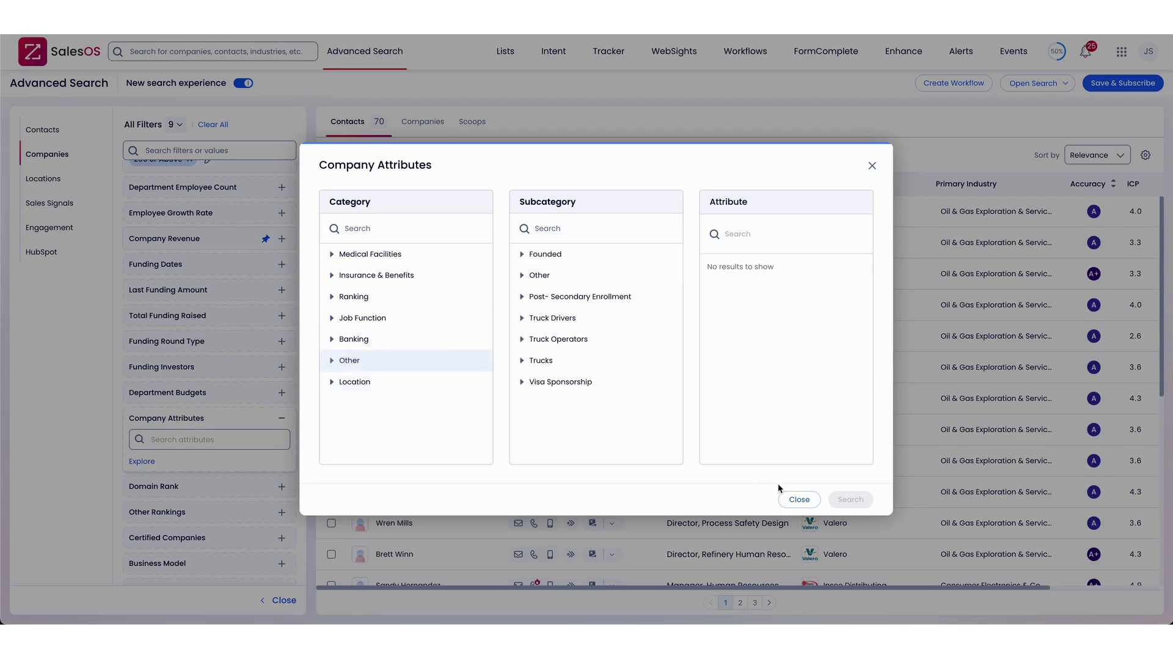
{"action": "left_click", "coordinate": [799, 499]}
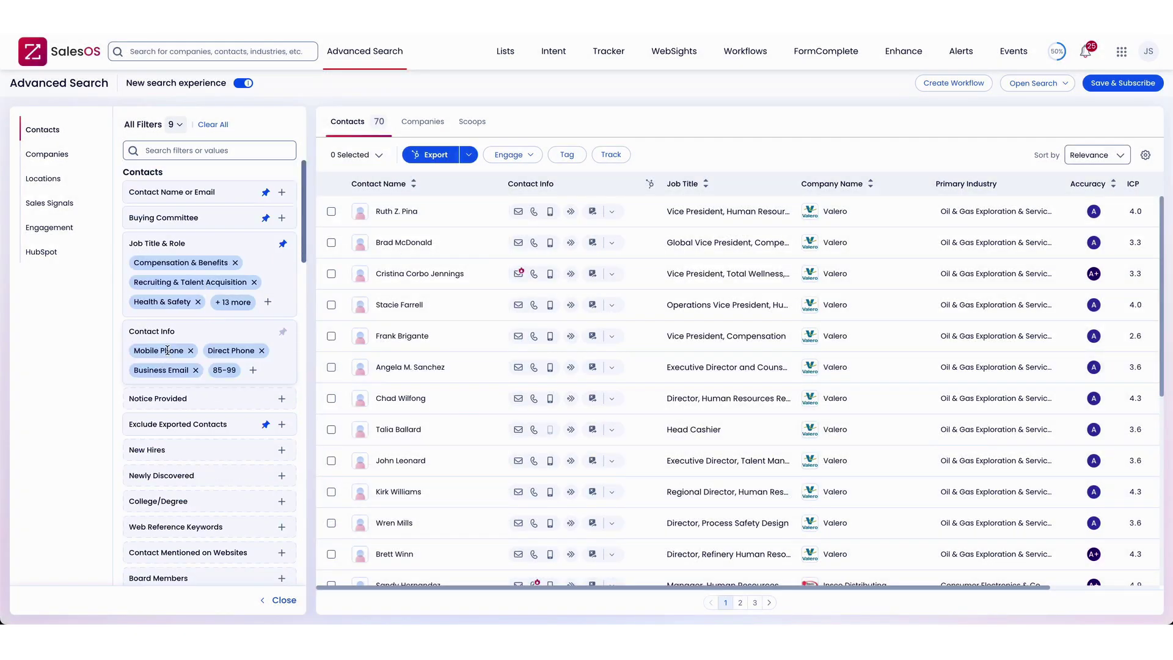
{"action": "scroll", "coordinate": [157, 353], "scroll_direction": "down", "scroll_amount": 2}
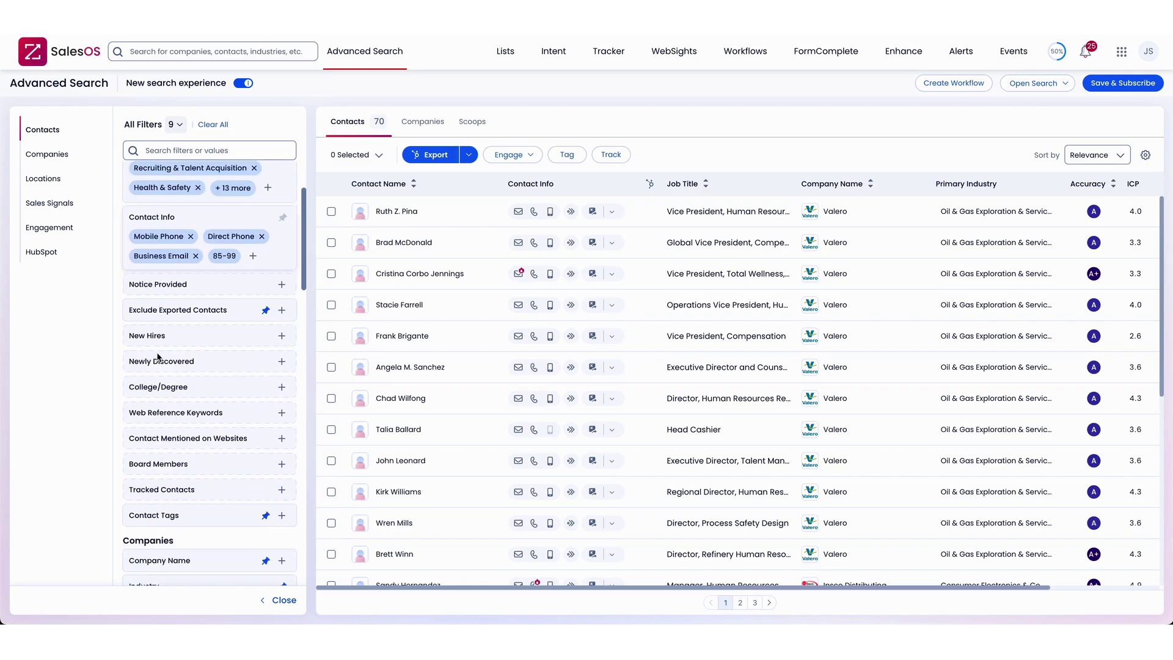
{"action": "scroll", "coordinate": [226, 346], "scroll_direction": "down", "scroll_amount": 4}
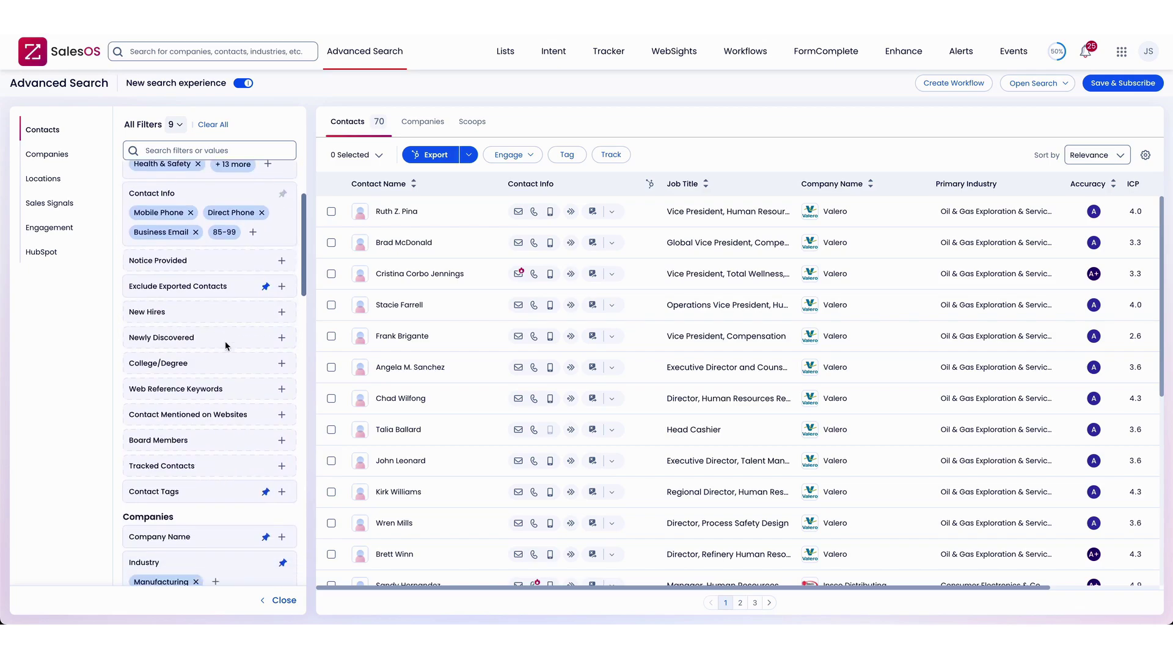
{"action": "scroll", "coordinate": [219, 355], "scroll_direction": "down", "scroll_amount": 5}
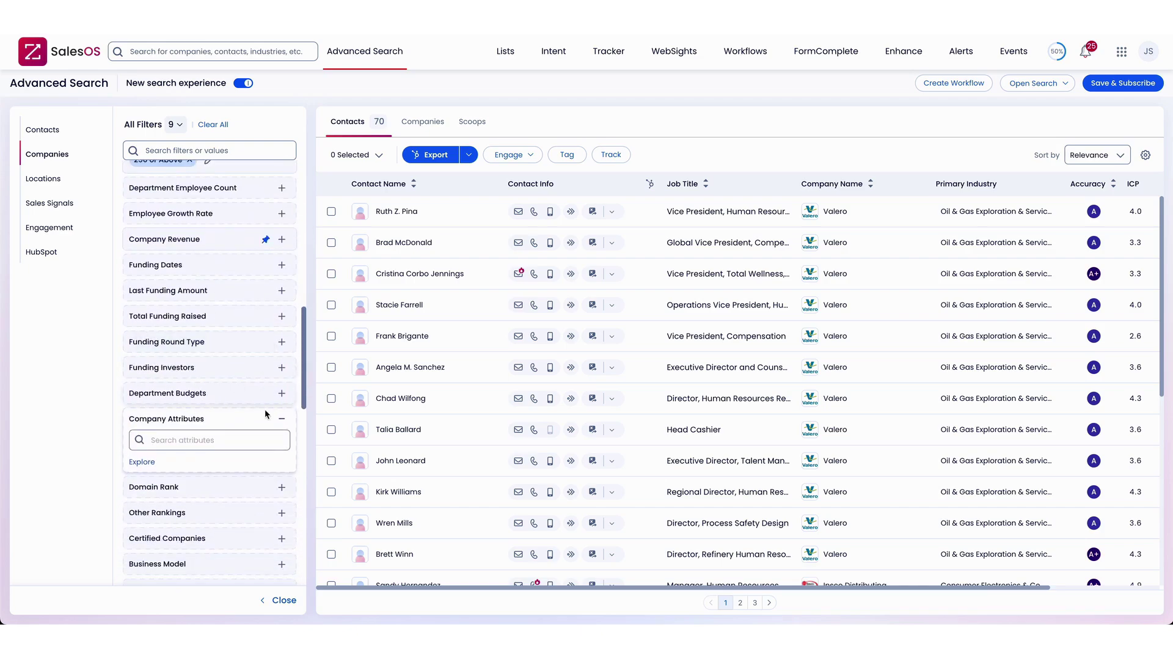
{"action": "left_click", "coordinate": [281, 419]}
{"action": "left_click", "coordinate": [281, 419]}
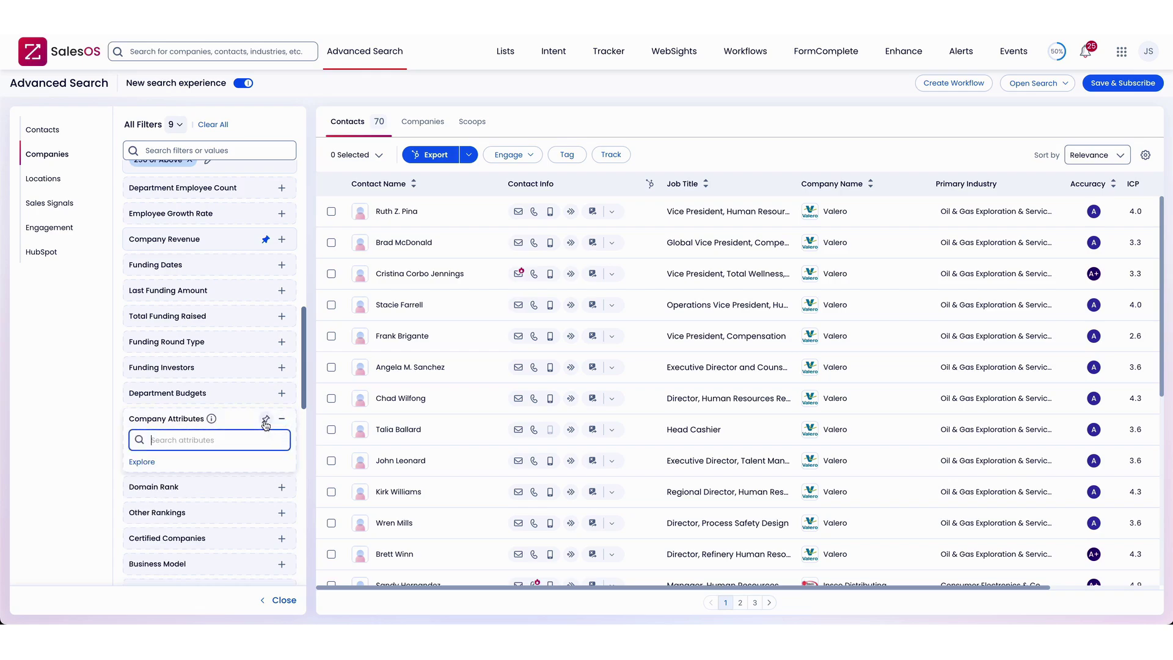
{"action": "scroll", "coordinate": [126, 345], "scroll_direction": "down", "scroll_amount": 2}
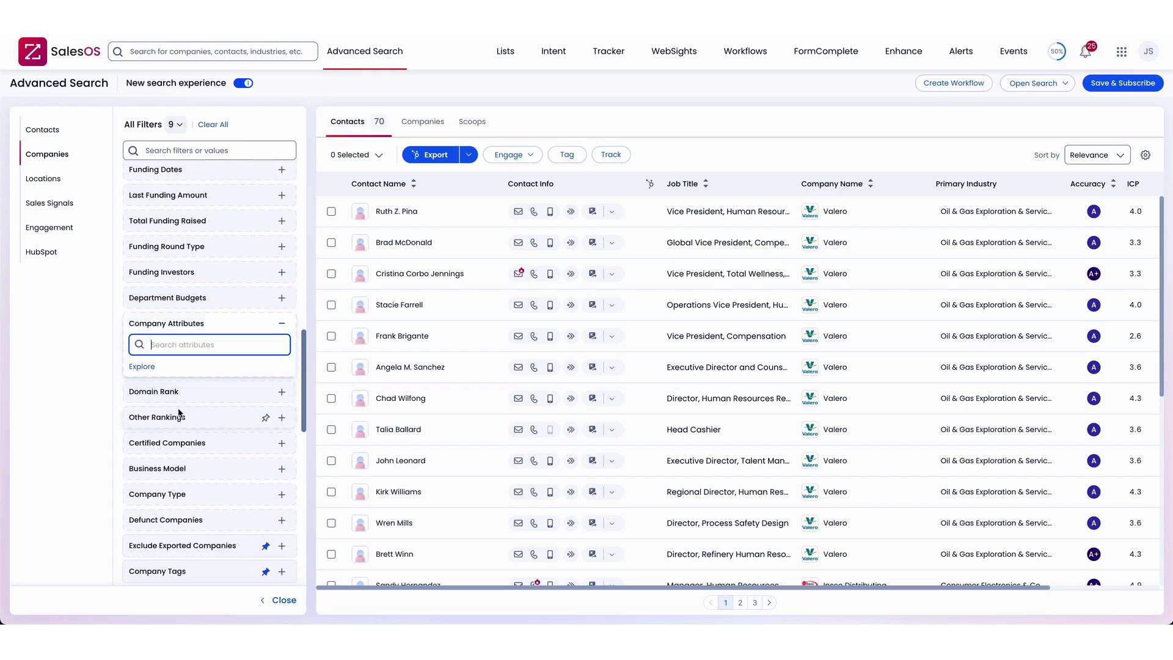
Add the 50+ Trucks company attribute from Other > Trucks and apply it
{"action": "left_click", "coordinate": [136, 370]}
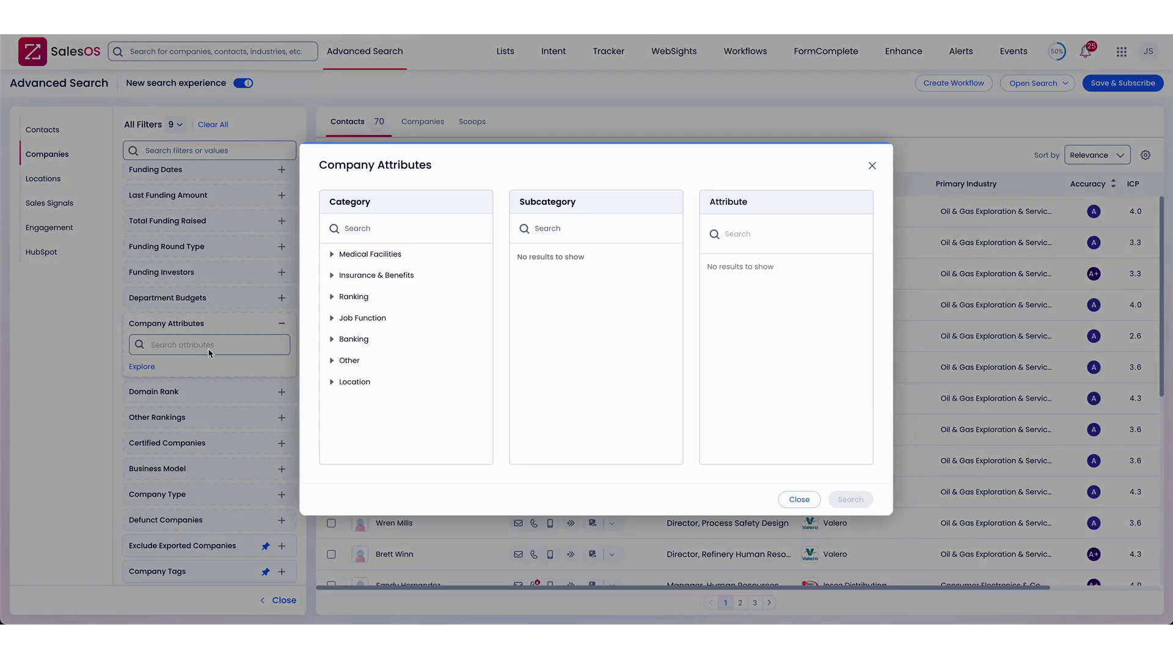
{"action": "left_click", "coordinate": [346, 362]}
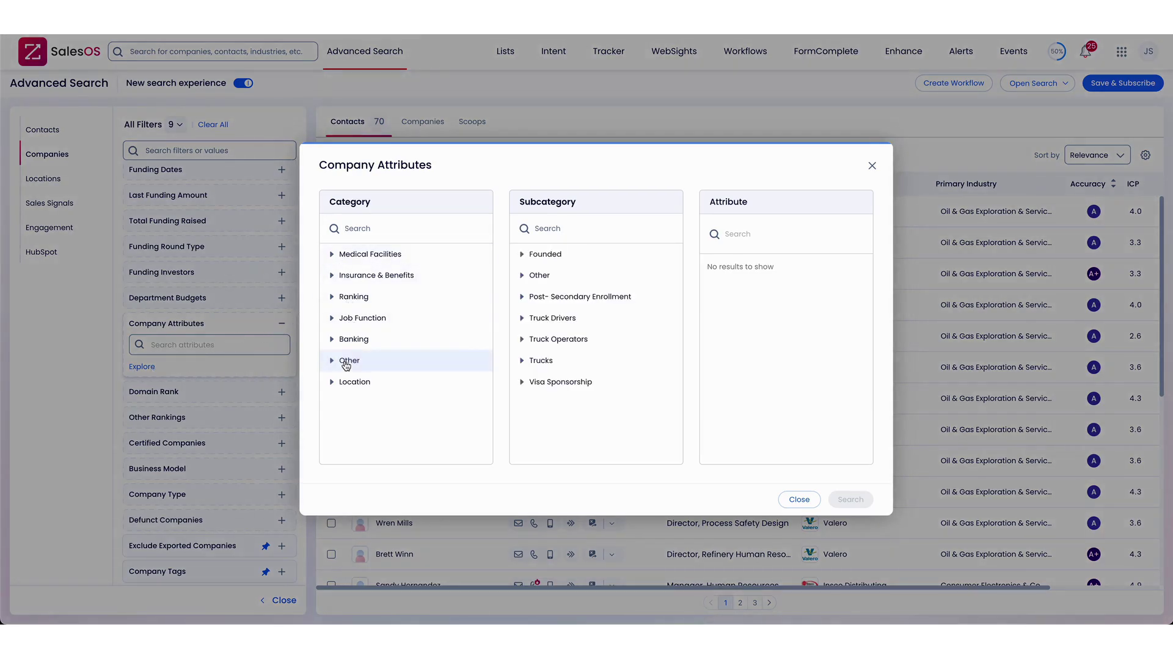
{"action": "left_click", "coordinate": [561, 362]}
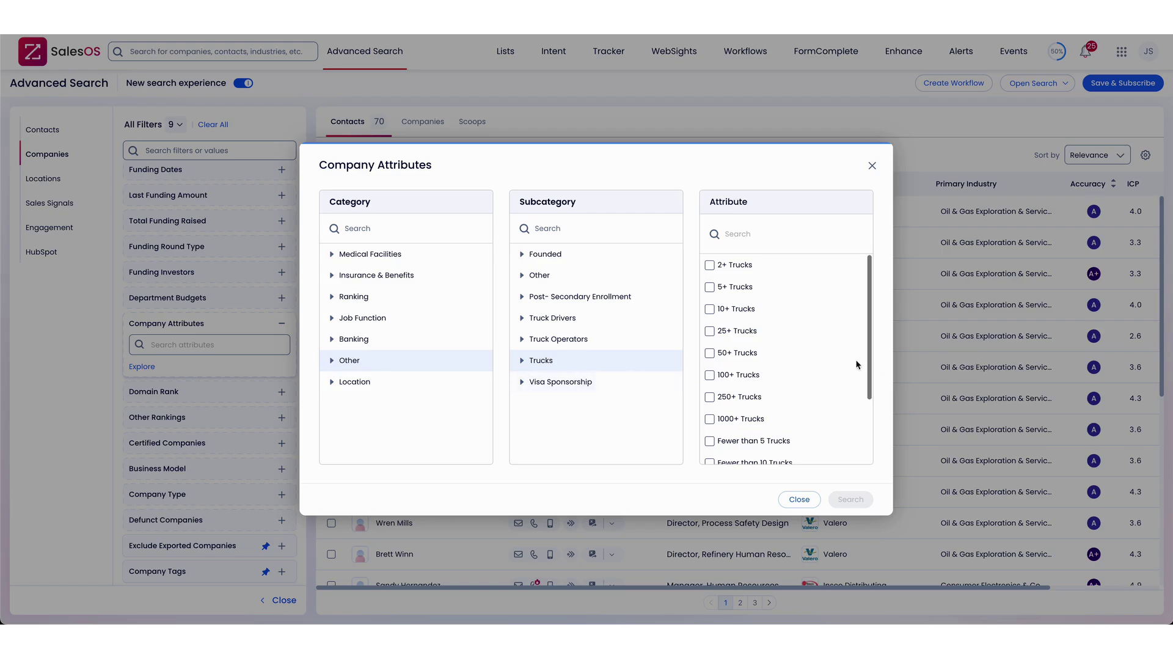
{"action": "left_click", "coordinate": [753, 353]}
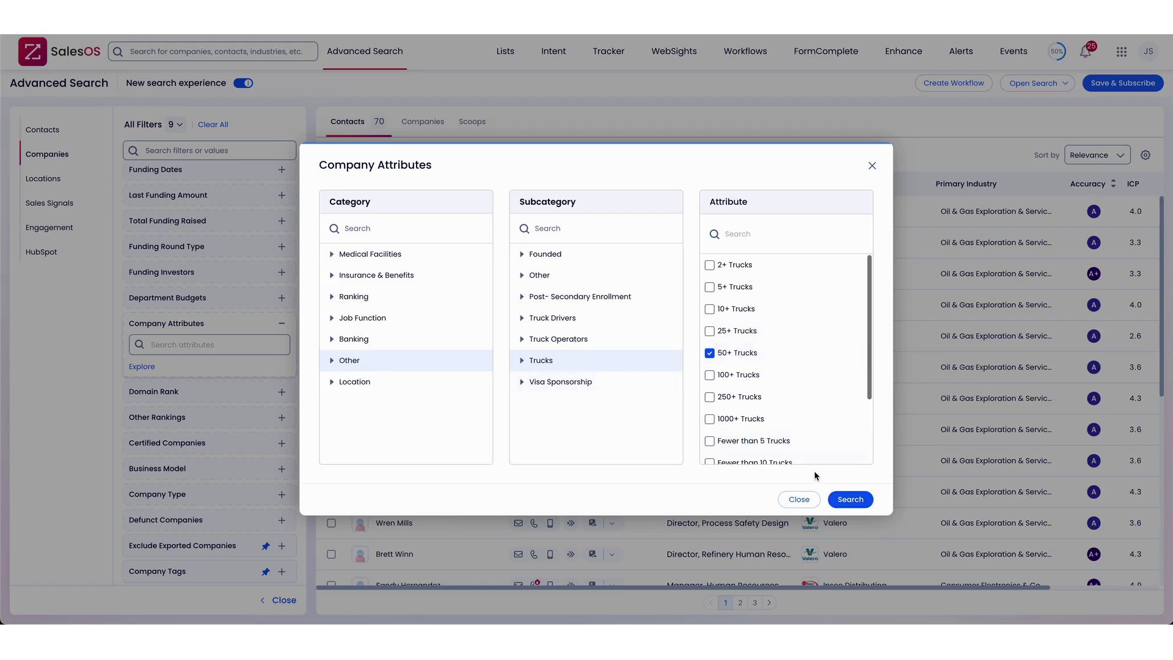
{"action": "left_click", "coordinate": [831, 500]}
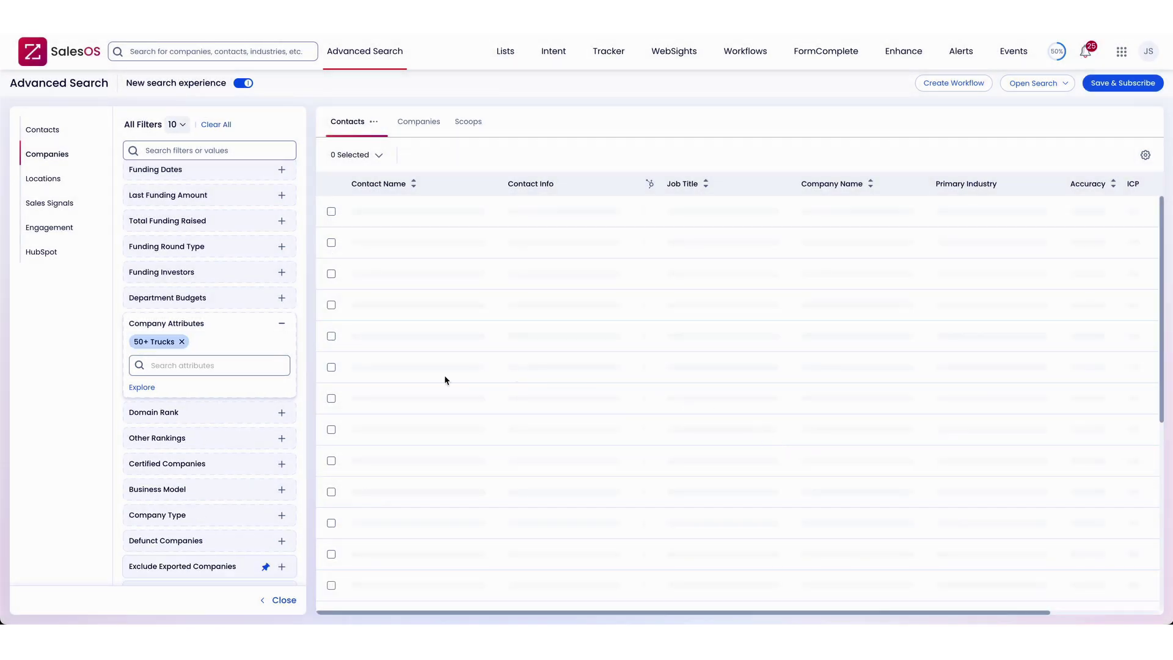
Scroll through the filter list to the Employee Count 250 or Above filter
{"action": "scroll", "coordinate": [137, 305], "scroll_direction": "up", "scroll_amount": 10}
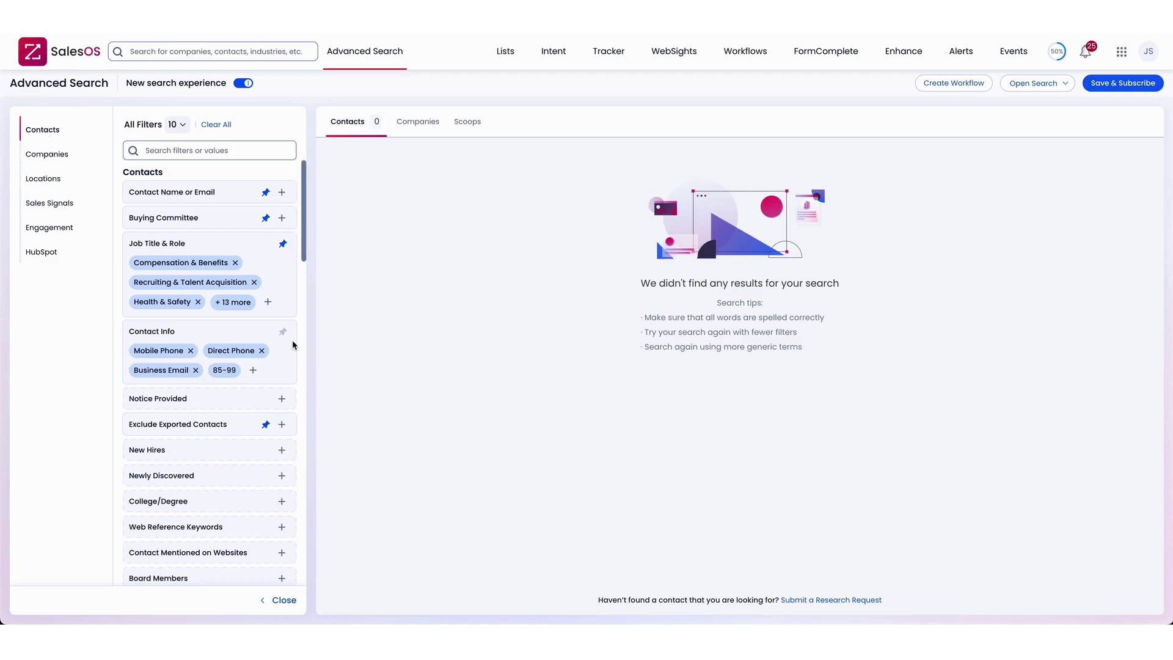
{"action": "scroll", "coordinate": [293, 346], "scroll_direction": "down", "scroll_amount": 7}
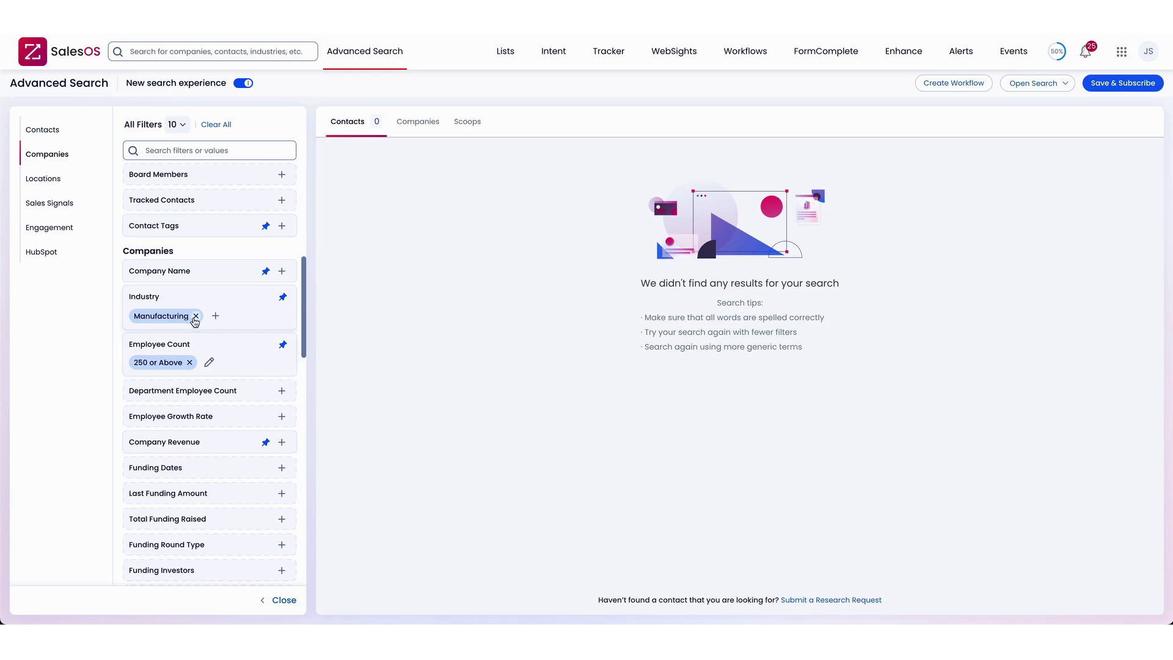
{"action": "scroll", "coordinate": [205, 350], "scroll_direction": "up", "scroll_amount": 7}
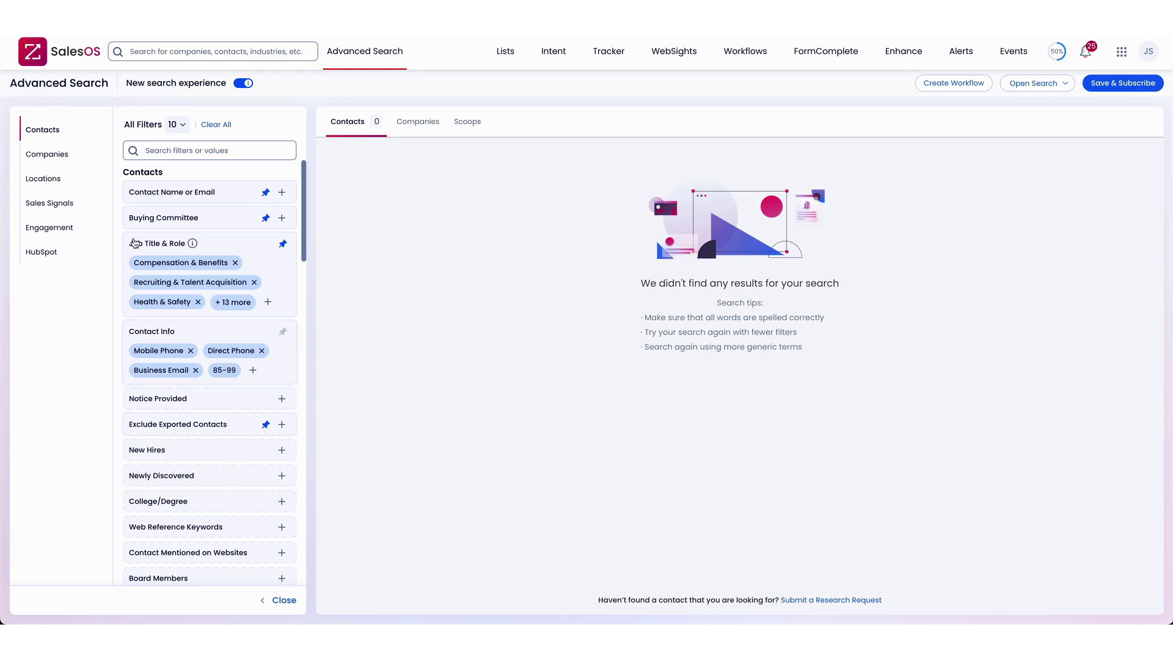
{"action": "scroll", "coordinate": [204, 433], "scroll_direction": "down", "scroll_amount": 2}
{"action": "scroll", "coordinate": [204, 434], "scroll_direction": "down", "scroll_amount": 6}
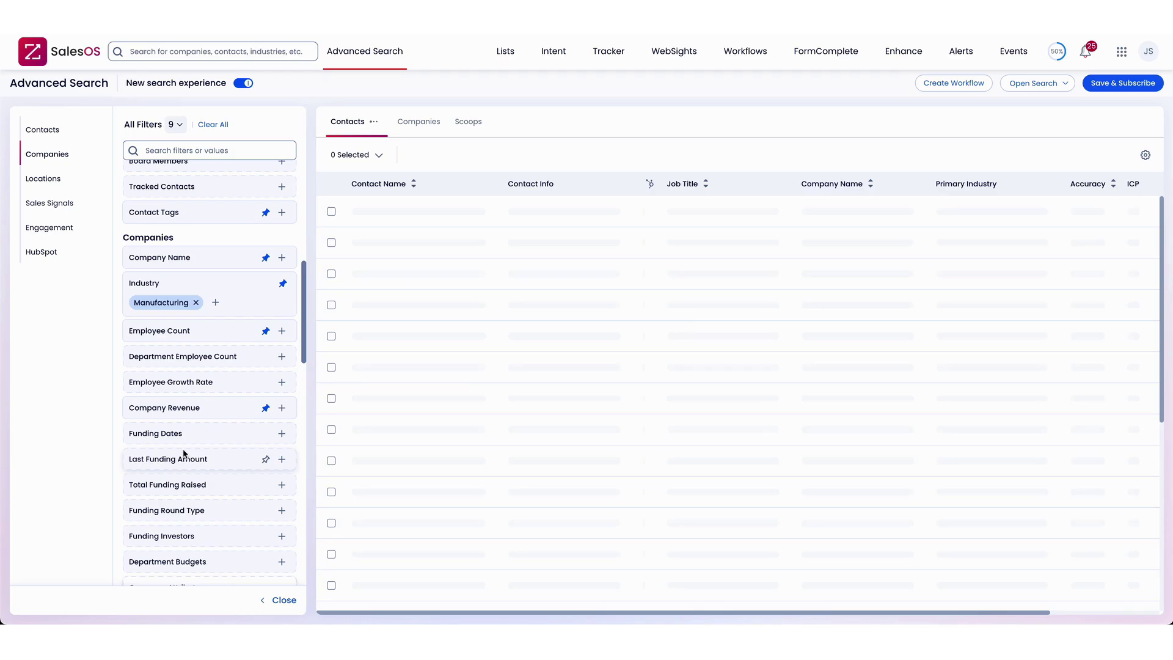
{"action": "scroll", "coordinate": [195, 443], "scroll_direction": "up", "scroll_amount": 3}
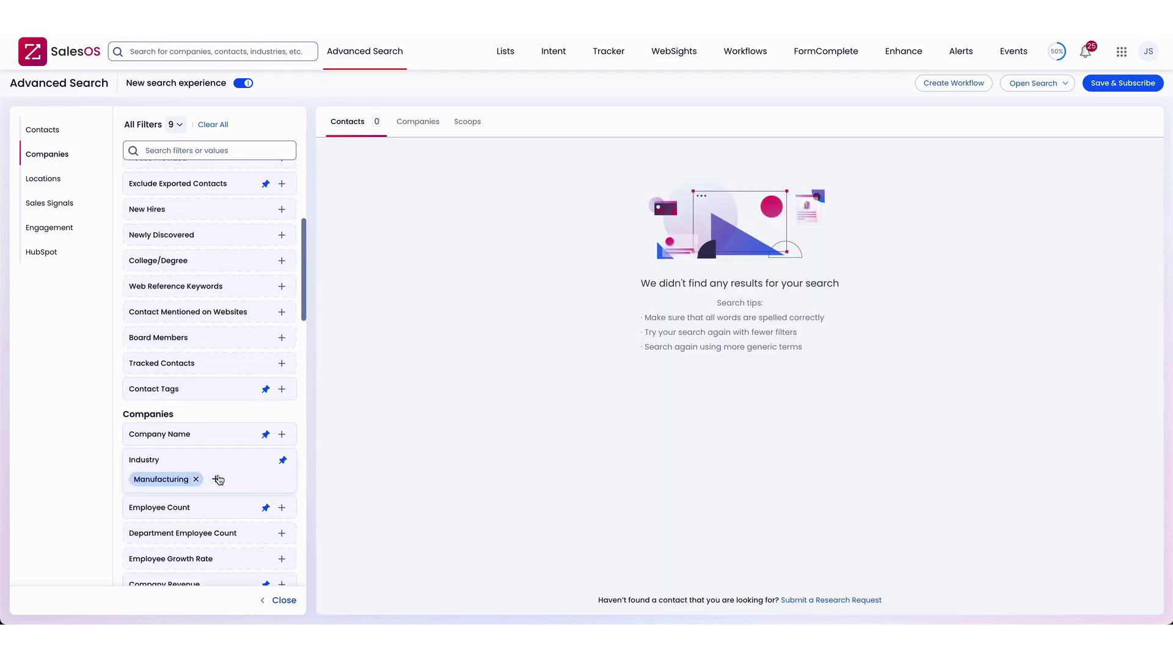
Add Transportation to the Industry filter alongside Manufacturing and collapse it
{"action": "left_click", "coordinate": [218, 480]}
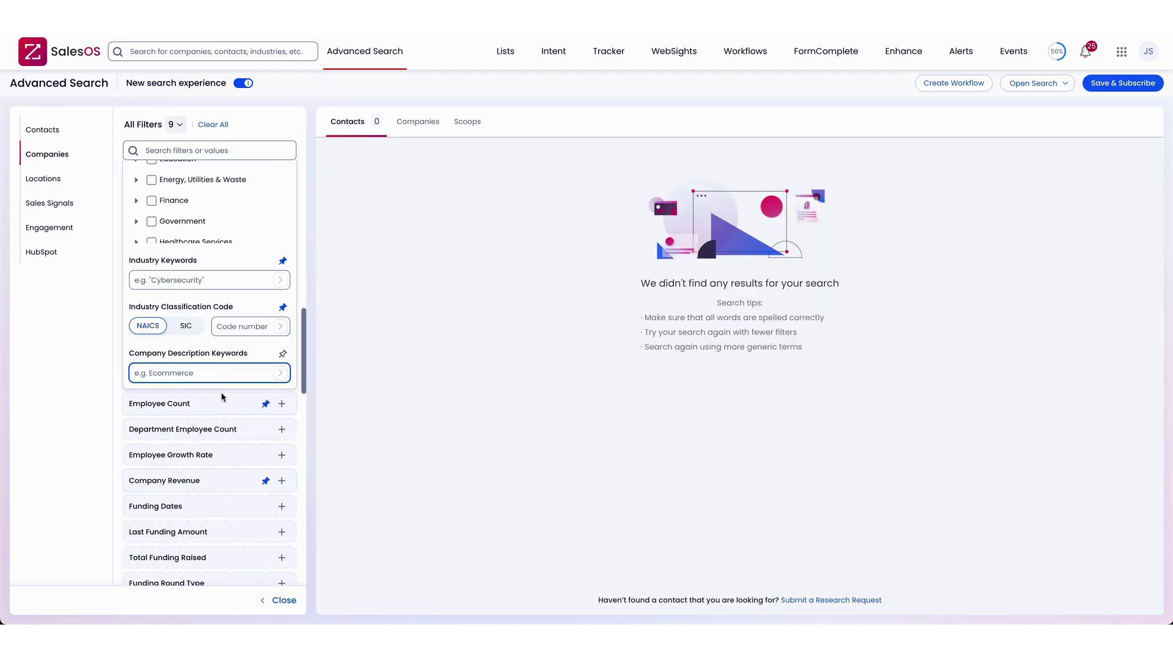
{"action": "scroll", "coordinate": [221, 397], "scroll_direction": "up", "scroll_amount": 3}
{"action": "scroll", "coordinate": [222, 342], "scroll_direction": "down", "scroll_amount": 4}
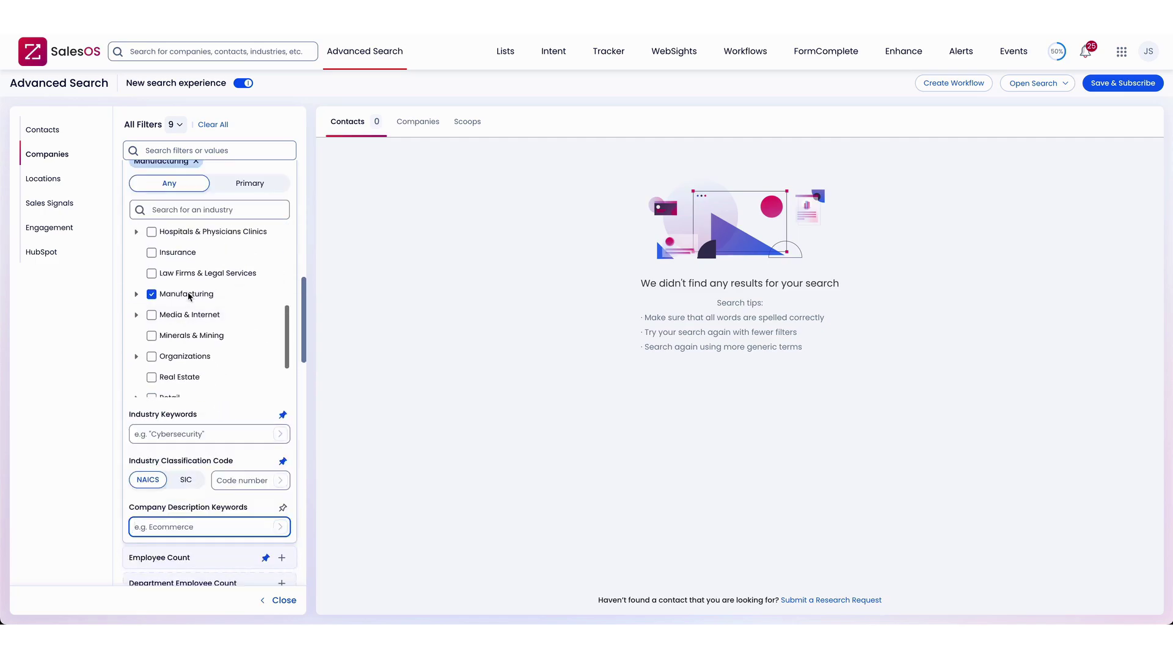
{"action": "scroll", "coordinate": [183, 295], "scroll_direction": "up", "scroll_amount": 1}
{"action": "scroll", "coordinate": [189, 302], "scroll_direction": "down", "scroll_amount": 5}
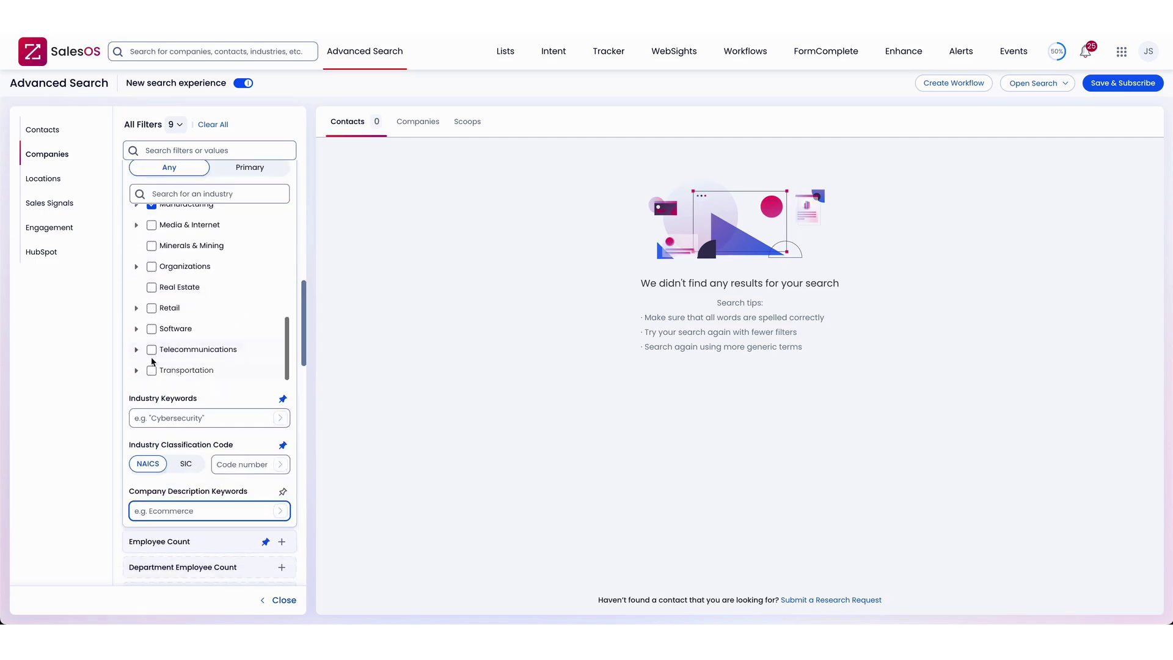
{"action": "left_click", "coordinate": [152, 370]}
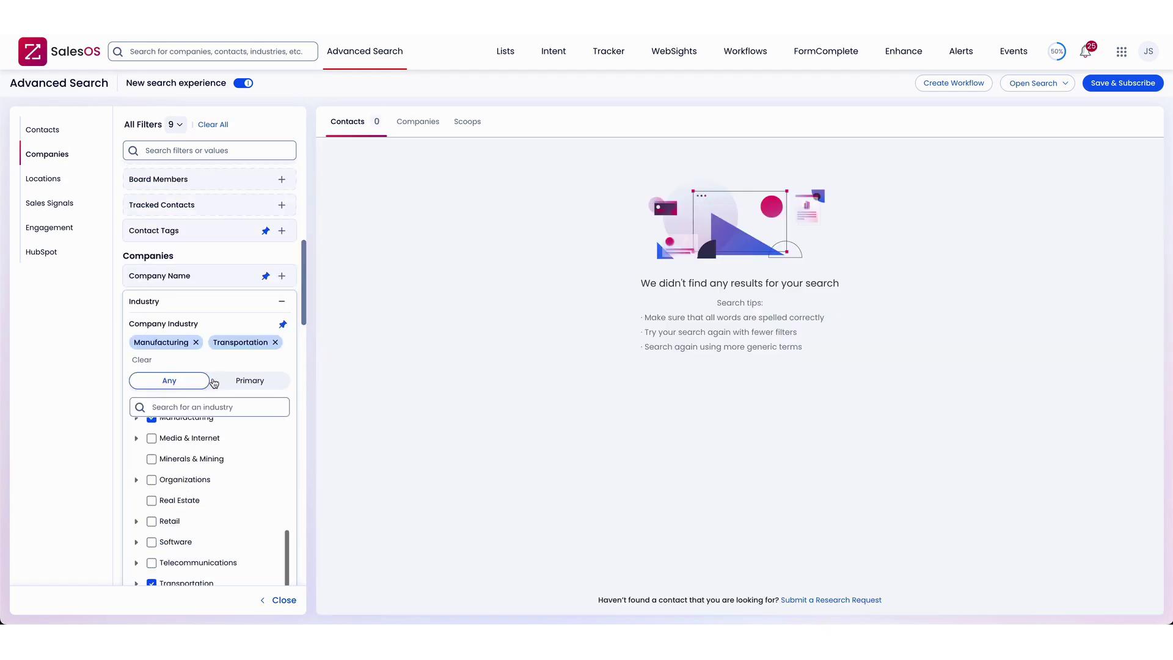
{"action": "scroll", "coordinate": [203, 484], "scroll_direction": "up", "scroll_amount": 5}
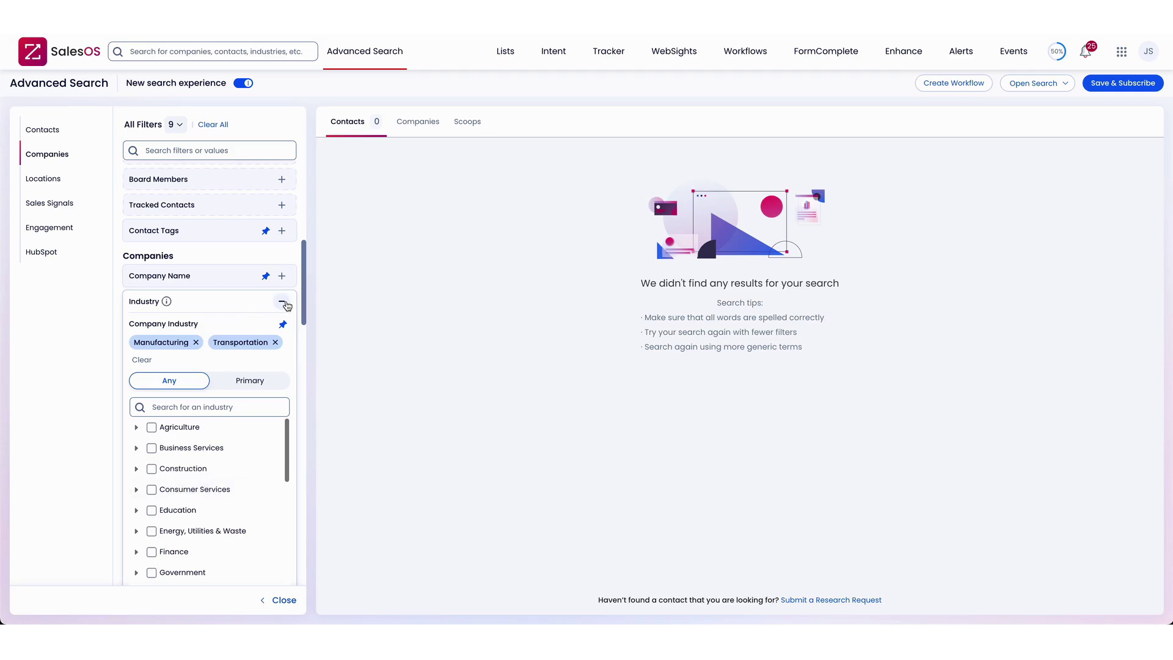
{"action": "left_click", "coordinate": [282, 302]}
{"action": "scroll", "coordinate": [206, 440], "scroll_direction": "down", "scroll_amount": 4}
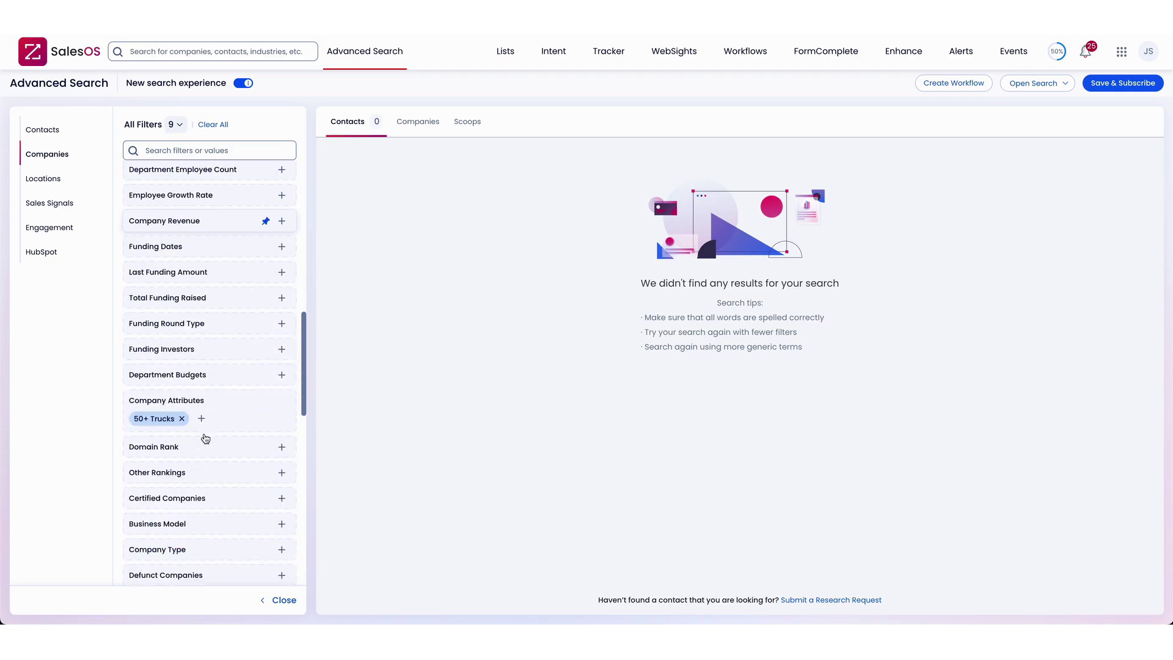
{"action": "scroll", "coordinate": [204, 437], "scroll_direction": "up", "scroll_amount": 8}
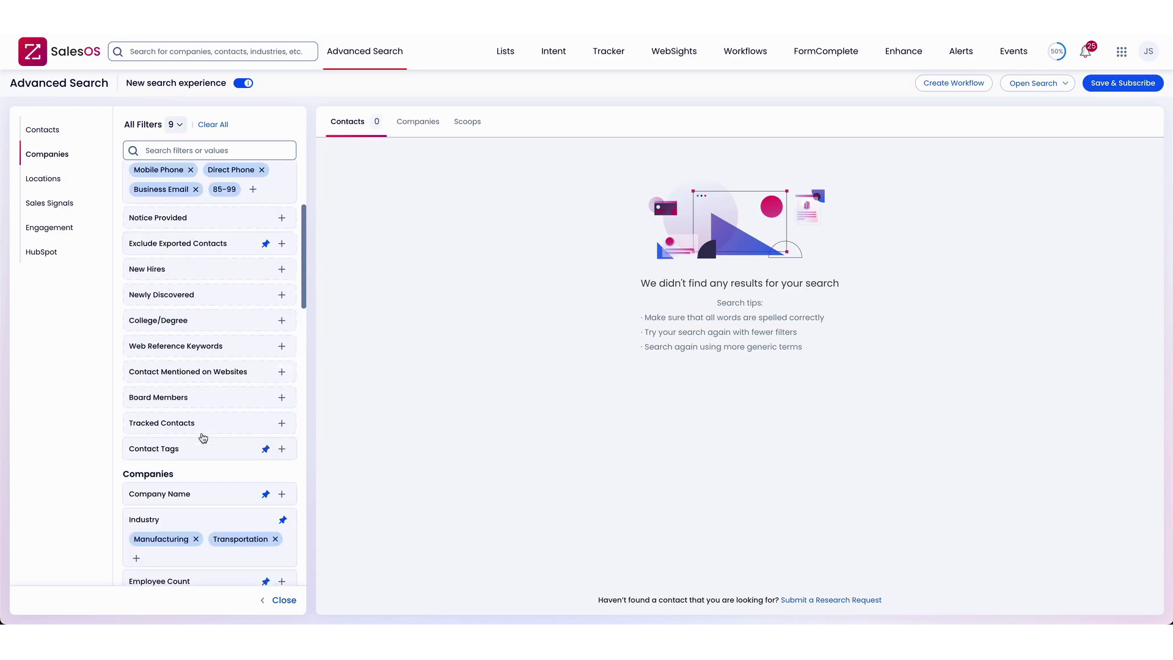
{"action": "scroll", "coordinate": [203, 437], "scroll_direction": "up", "scroll_amount": 3}
{"action": "scroll", "coordinate": [202, 428], "scroll_direction": "down", "scroll_amount": 2}
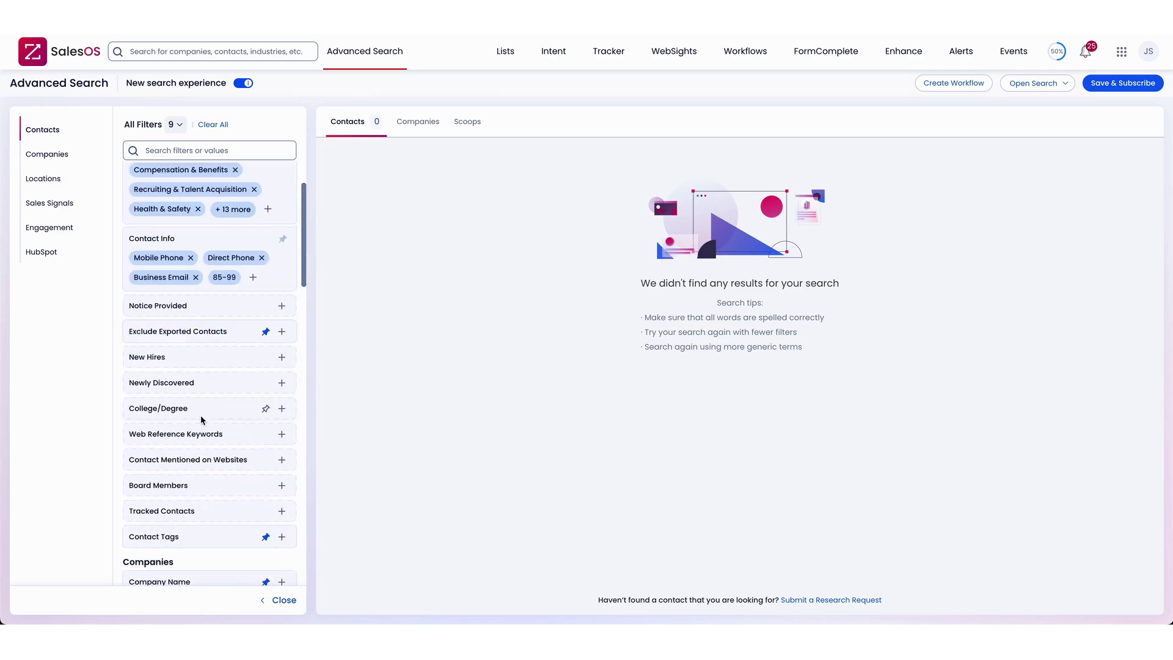
{"action": "scroll", "coordinate": [201, 419], "scroll_direction": "down", "scroll_amount": 6}
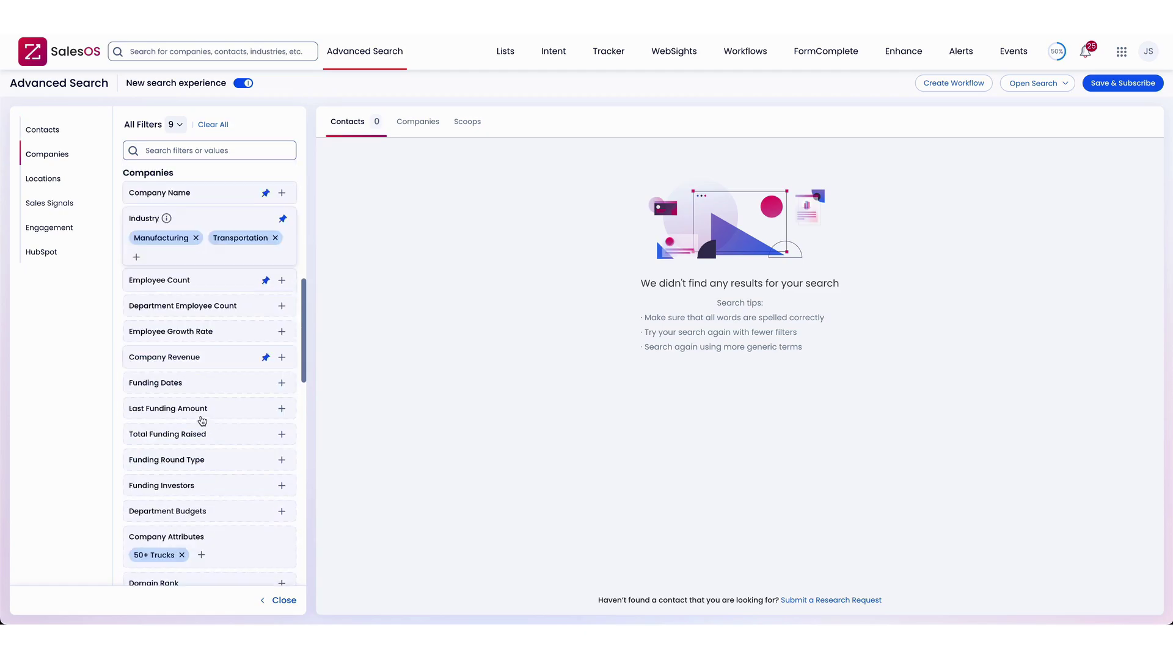
{"action": "scroll", "coordinate": [201, 421], "scroll_direction": "down", "scroll_amount": 6}
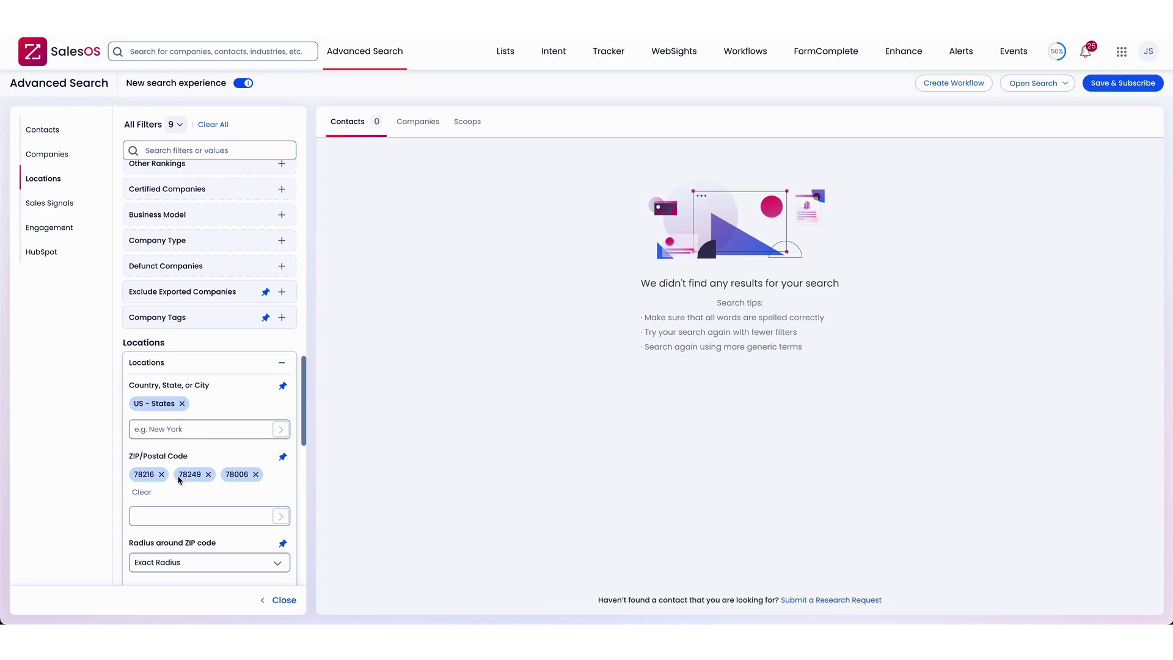
Remove the 78216, 78249 and 78006 ZIP code chips
{"action": "left_click", "coordinate": [161, 474]}
{"action": "left_click", "coordinate": [164, 474]}
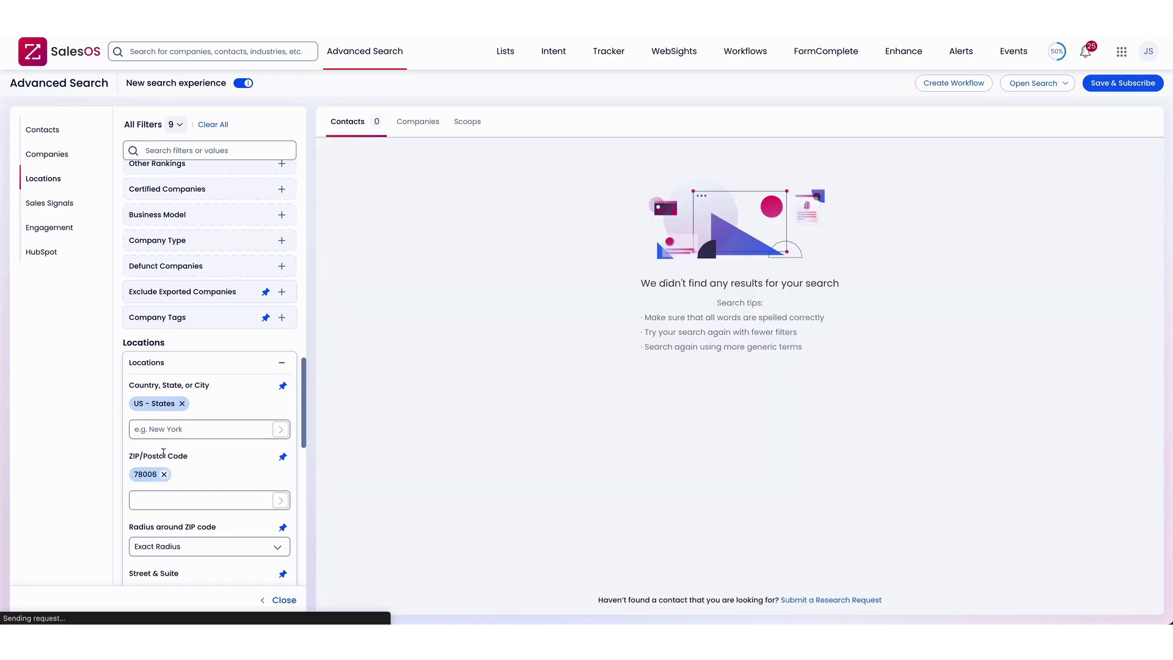
{"action": "left_click", "coordinate": [163, 474]}
Add TX - San Antonio as a location by searching 'san antonio'
{"action": "left_click", "coordinate": [195, 429]}
{"action": "type", "text": "san"}
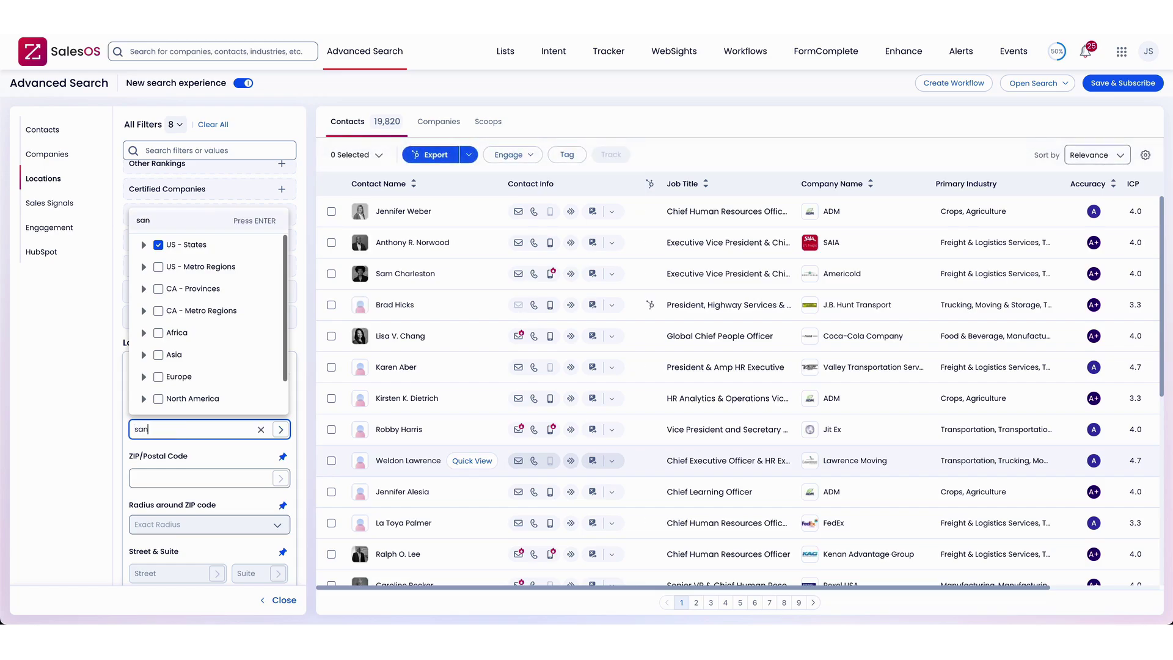
{"action": "type", "text": " antonio"}
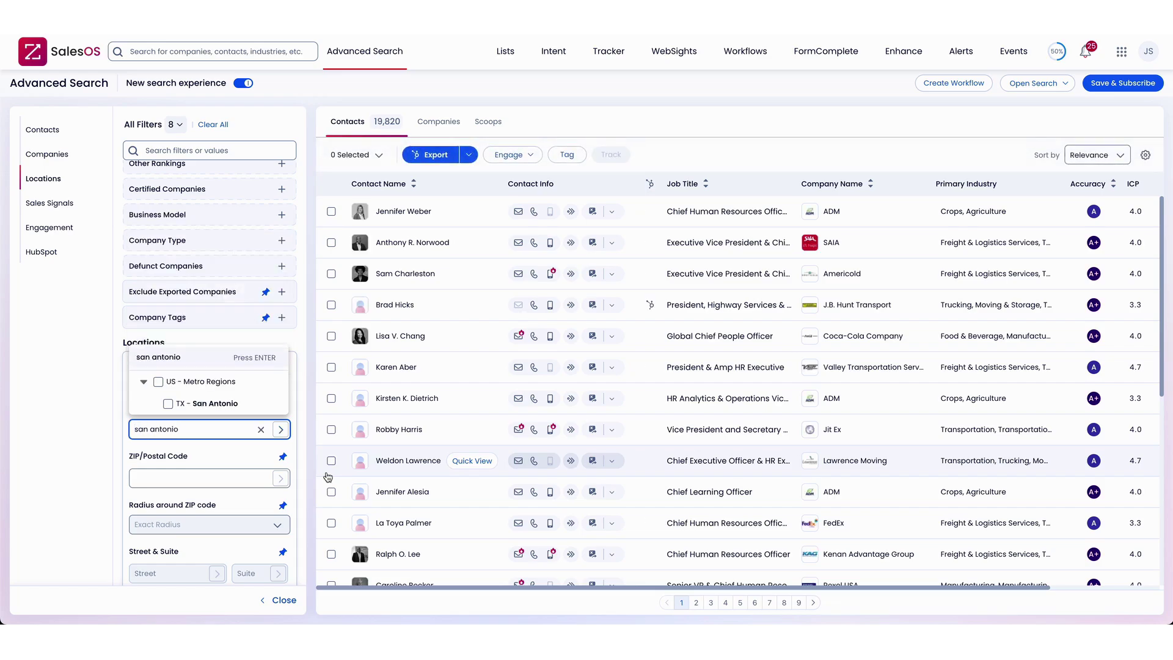
{"action": "left_click", "coordinate": [168, 404]}
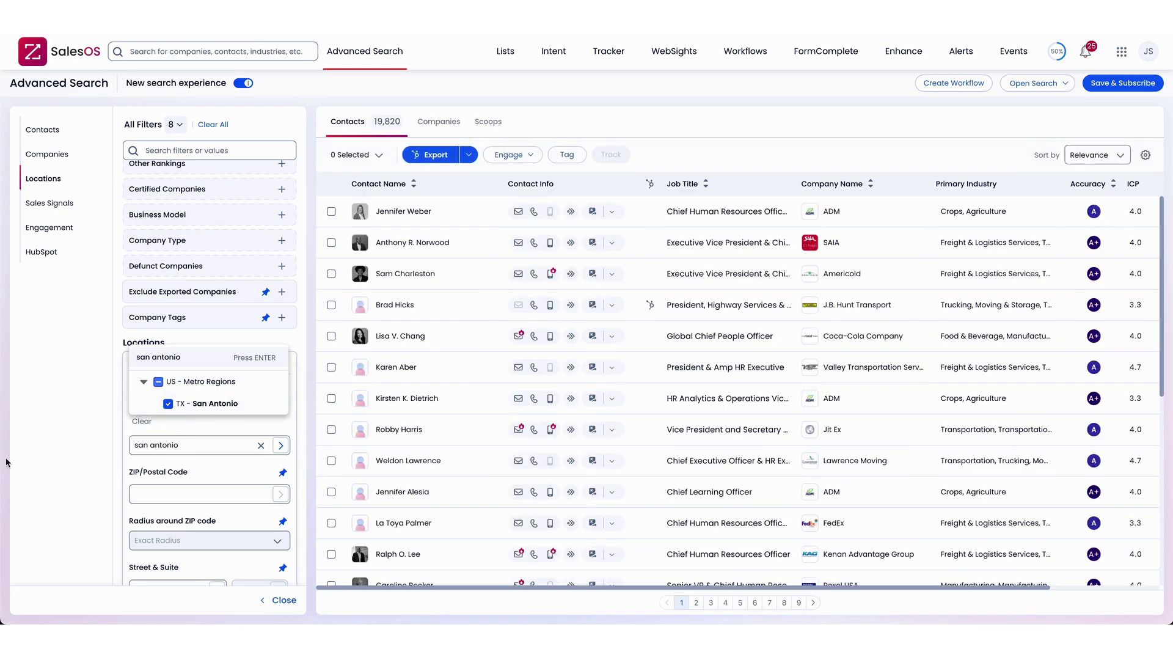
{"action": "left_click", "coordinate": [13, 422]}
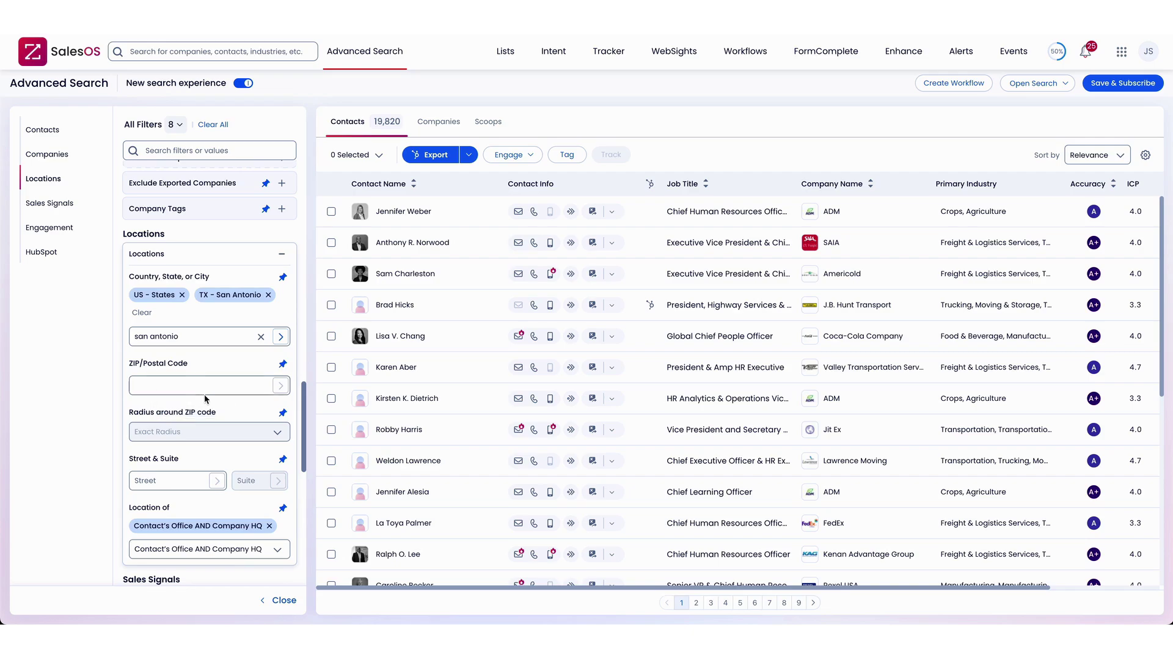
{"action": "scroll", "coordinate": [204, 394], "scroll_direction": "down", "scroll_amount": 4}
Remove Manufacturing from the Industry filter, leaving Transportation only
{"action": "scroll", "coordinate": [235, 421], "scroll_direction": "down", "scroll_amount": 3}
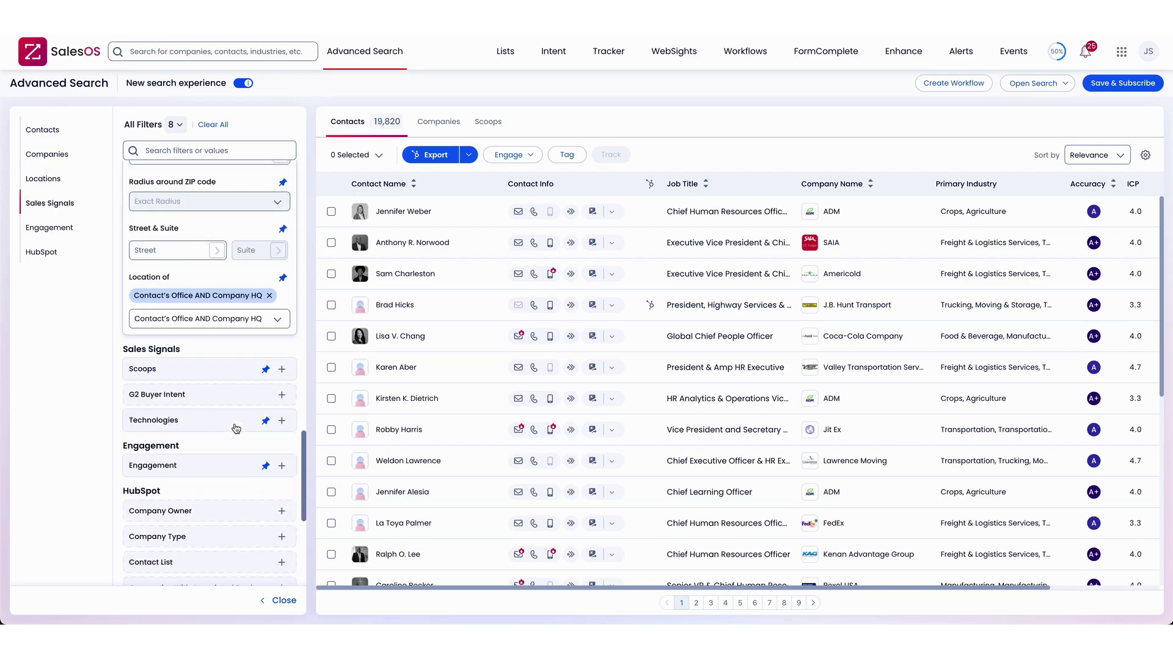
{"action": "scroll", "coordinate": [237, 427], "scroll_direction": "up", "scroll_amount": 7}
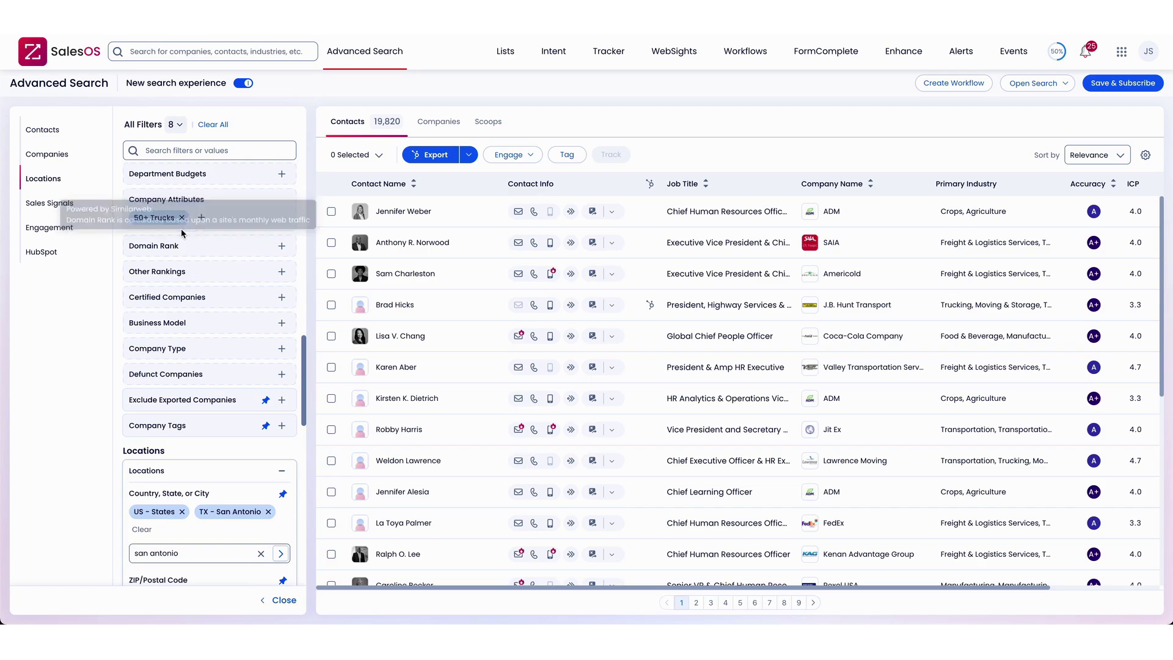
{"action": "scroll", "coordinate": [192, 245], "scroll_direction": "up", "scroll_amount": 5}
{"action": "scroll", "coordinate": [193, 299], "scroll_direction": "up", "scroll_amount": 3}
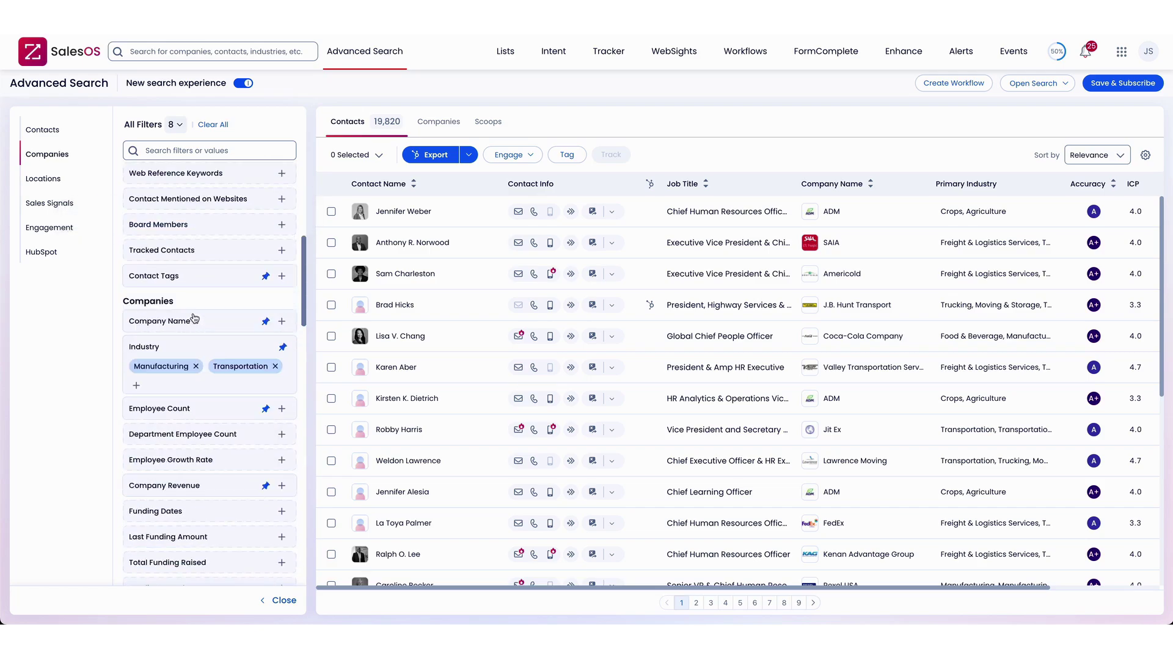
{"action": "left_click", "coordinate": [196, 366]}
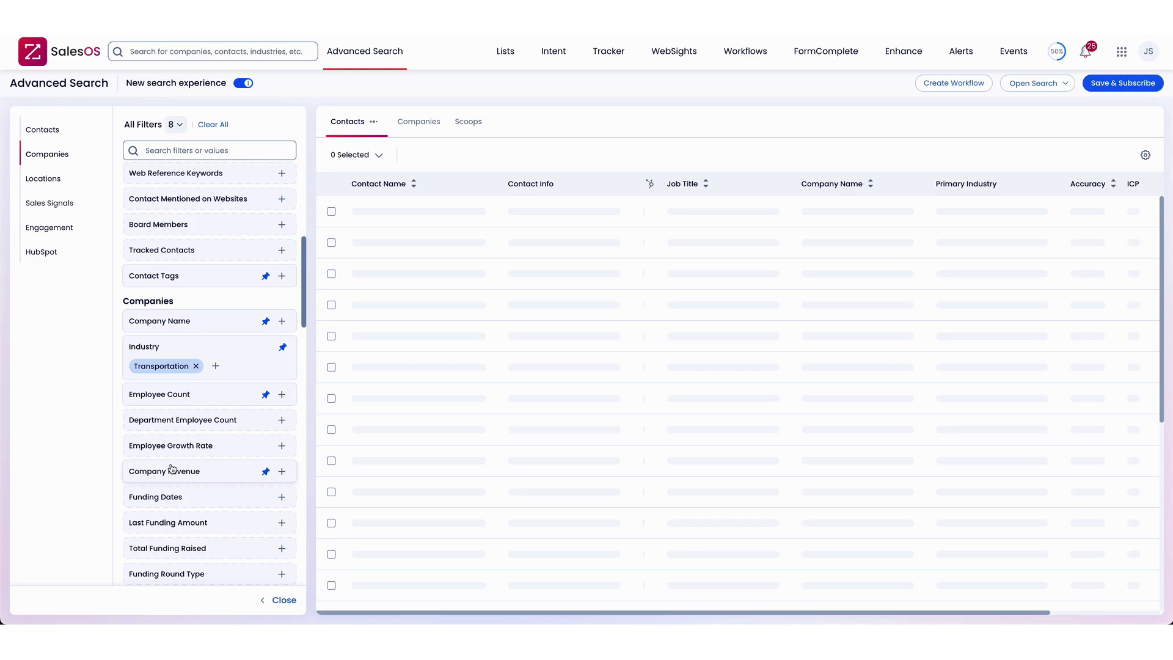
{"action": "scroll", "coordinate": [203, 460], "scroll_direction": "up", "scroll_amount": 6}
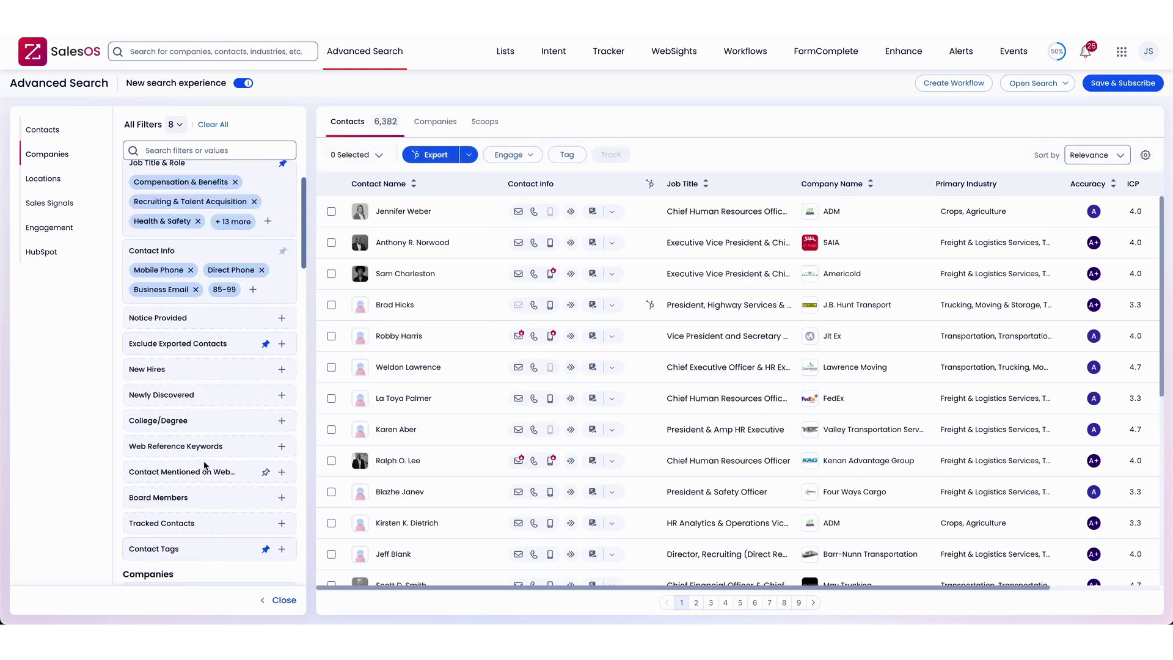
{"action": "mouse_move", "coordinate": [205, 466]}
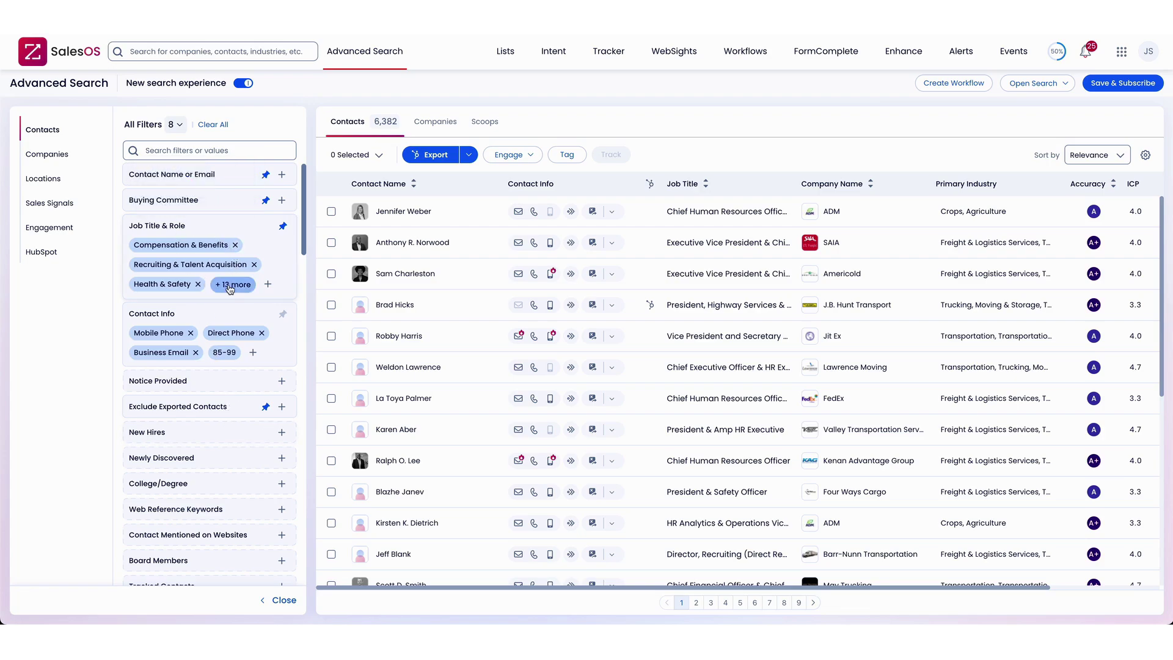
{"action": "scroll", "coordinate": [216, 318], "scroll_direction": "down", "scroll_amount": 3}
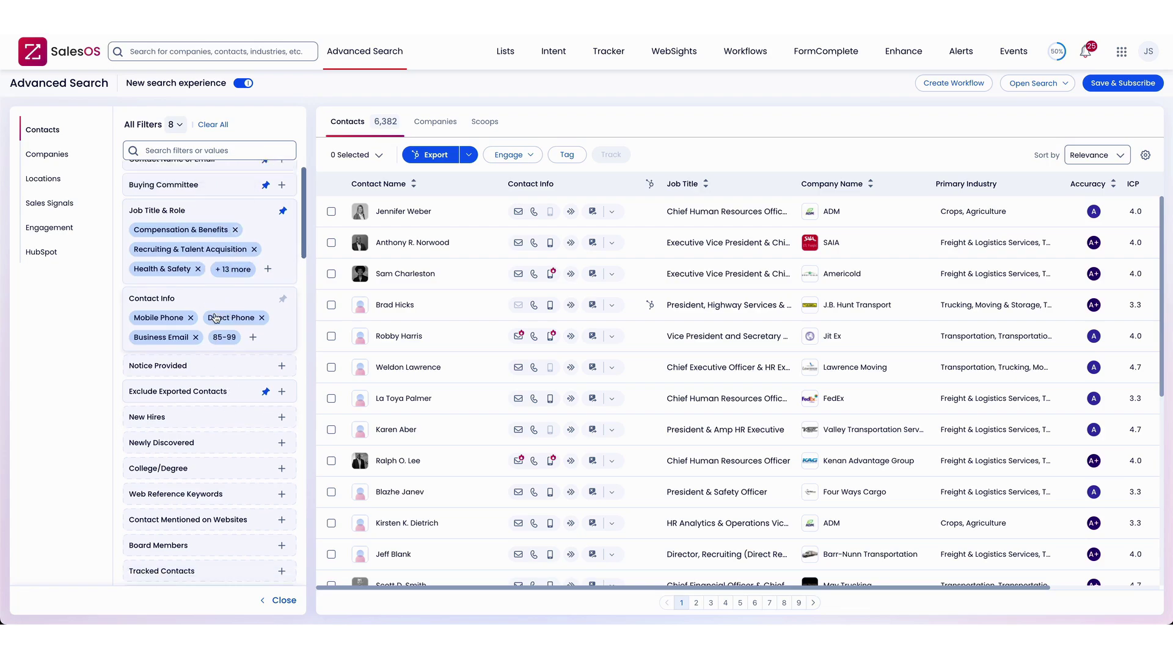
{"action": "scroll", "coordinate": [191, 413], "scroll_direction": "down", "scroll_amount": 8}
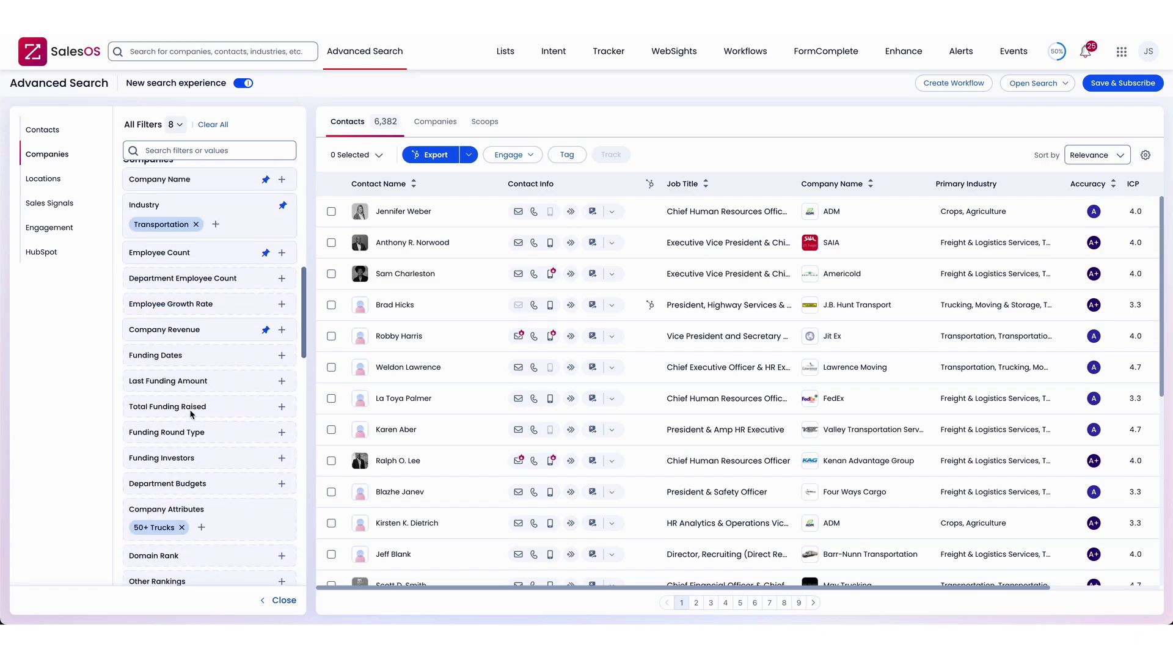
{"action": "scroll", "coordinate": [186, 285], "scroll_direction": "down", "scroll_amount": 2}
Add the 250+ Trucks attribute from Other > Trucks and remove 50+ Trucks
{"action": "left_click", "coordinate": [202, 458]}
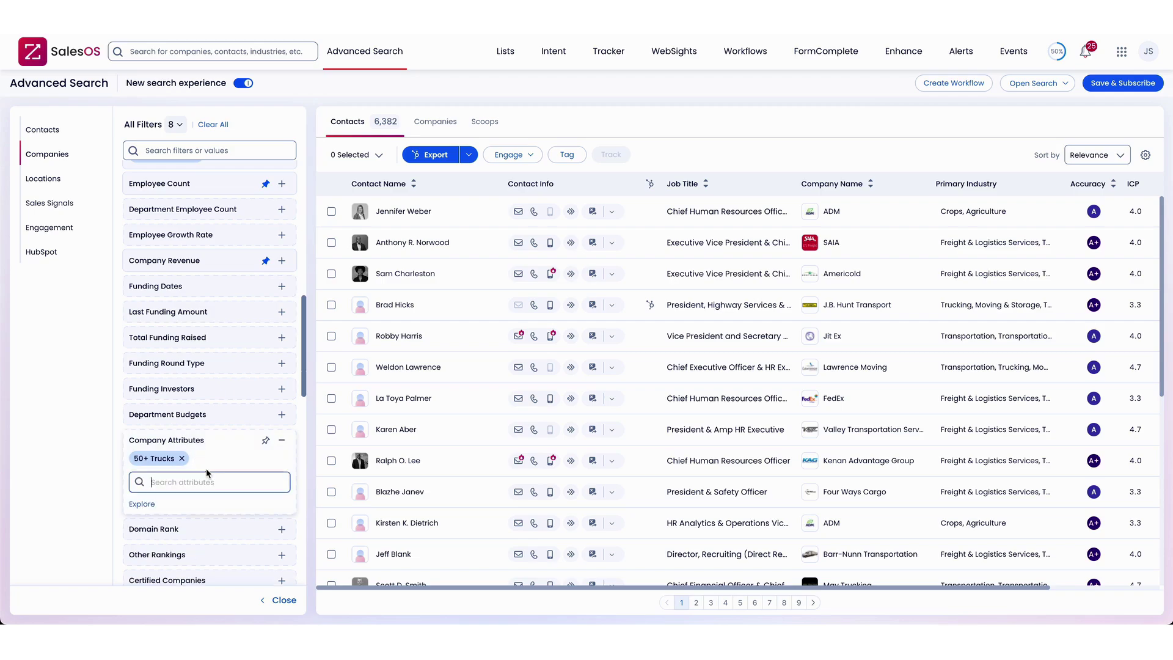
{"action": "left_click", "coordinate": [147, 457]}
{"action": "left_click", "coordinate": [145, 504]}
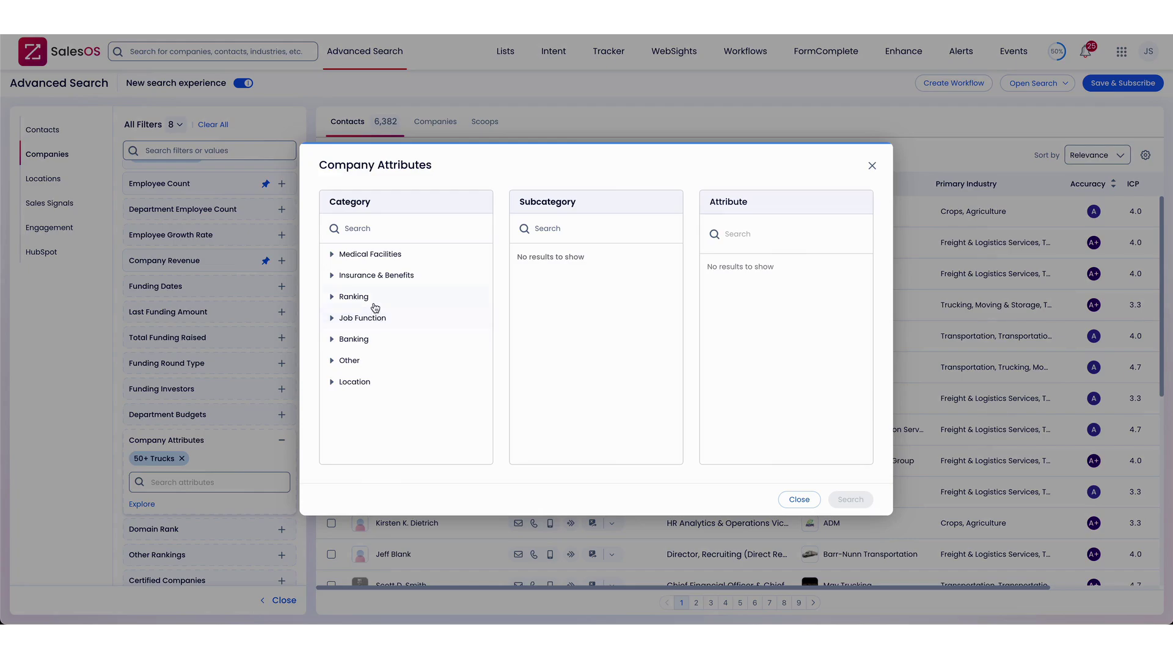
{"action": "left_click", "coordinate": [356, 362]}
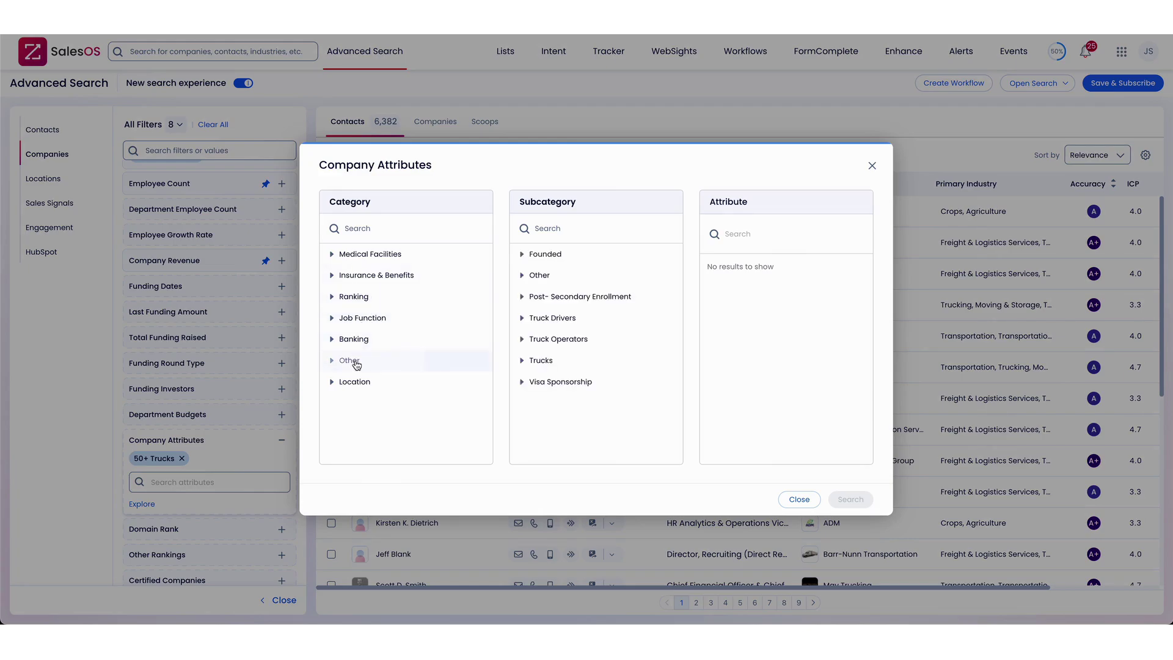
{"action": "left_click", "coordinate": [548, 362]}
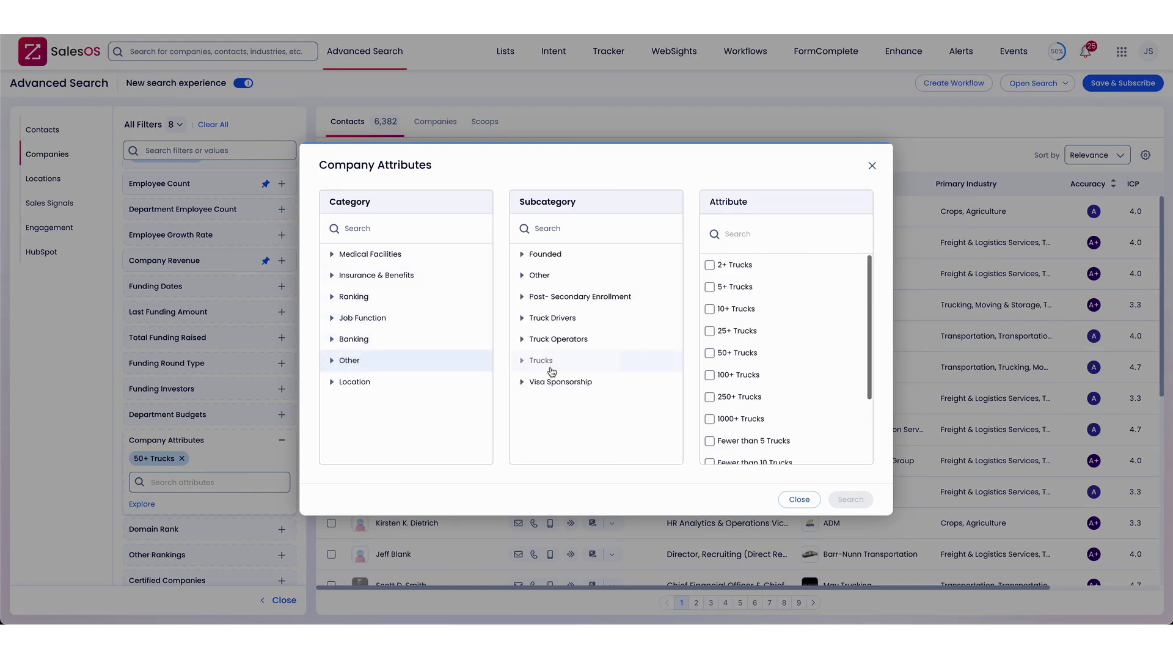
{"action": "left_click", "coordinate": [740, 398]}
{"action": "left_click", "coordinate": [850, 499]}
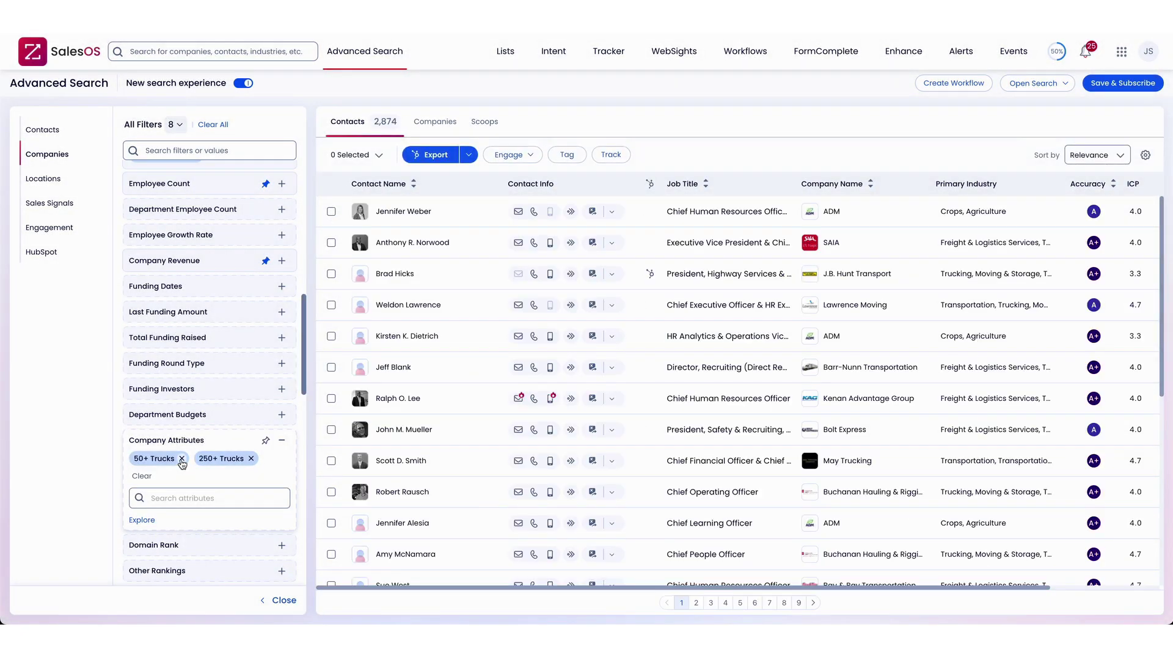
{"action": "left_click", "coordinate": [181, 459]}
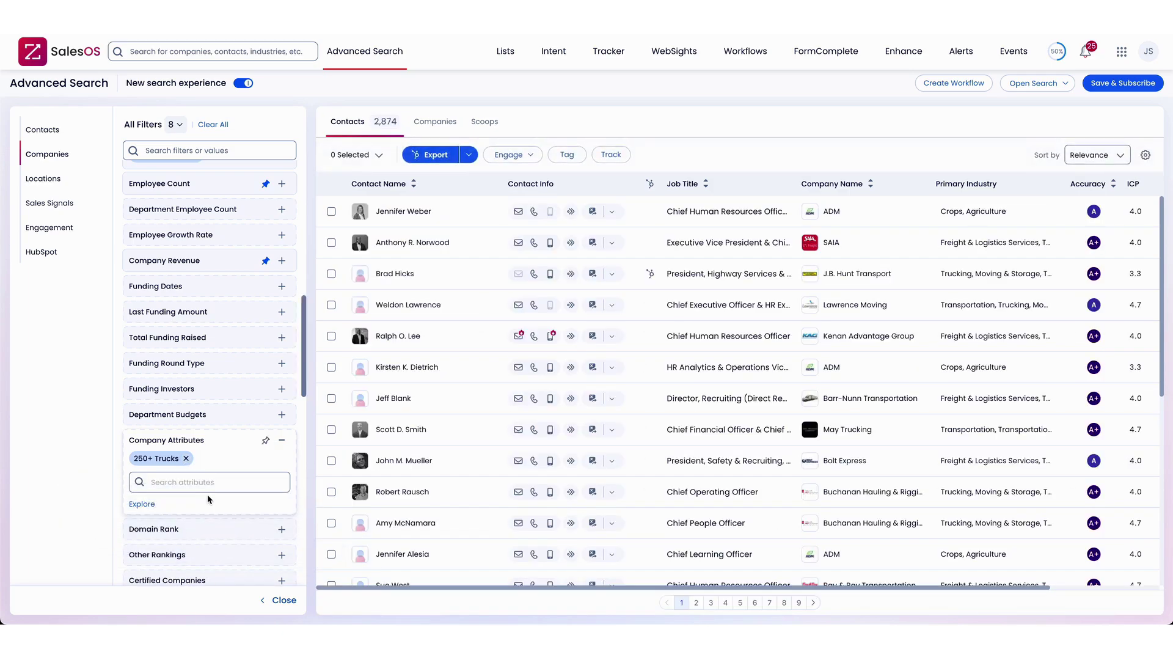
{"action": "scroll", "coordinate": [716, 529], "scroll_direction": "down", "scroll_amount": 5}
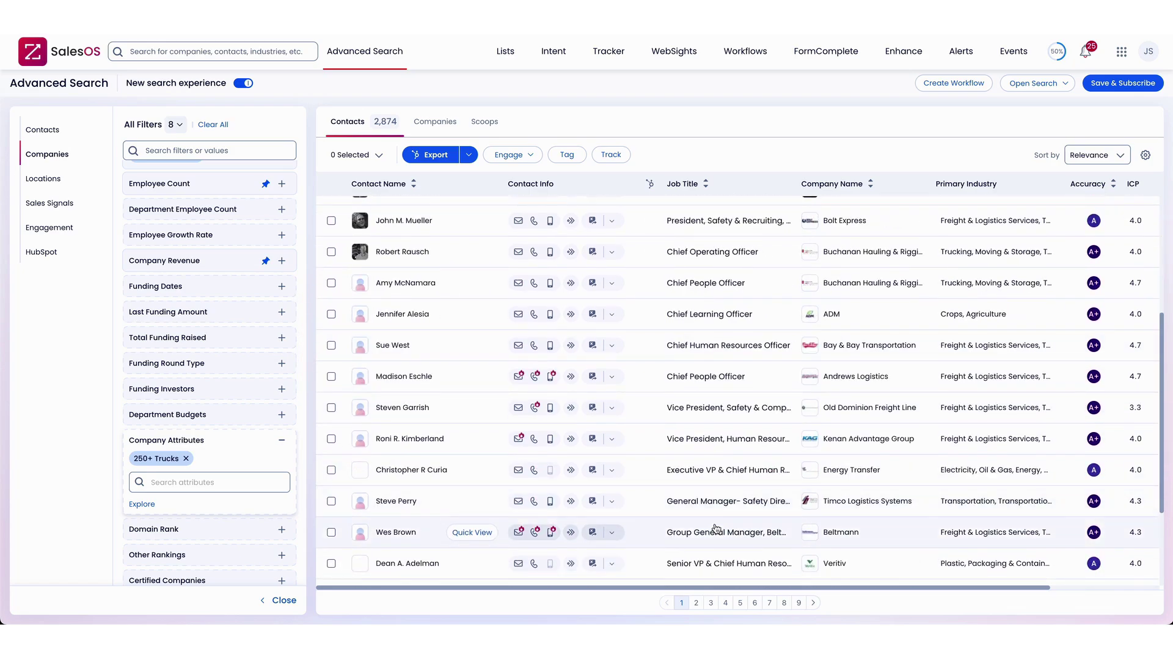
{"action": "scroll", "coordinate": [716, 528], "scroll_direction": "down", "scroll_amount": 2}
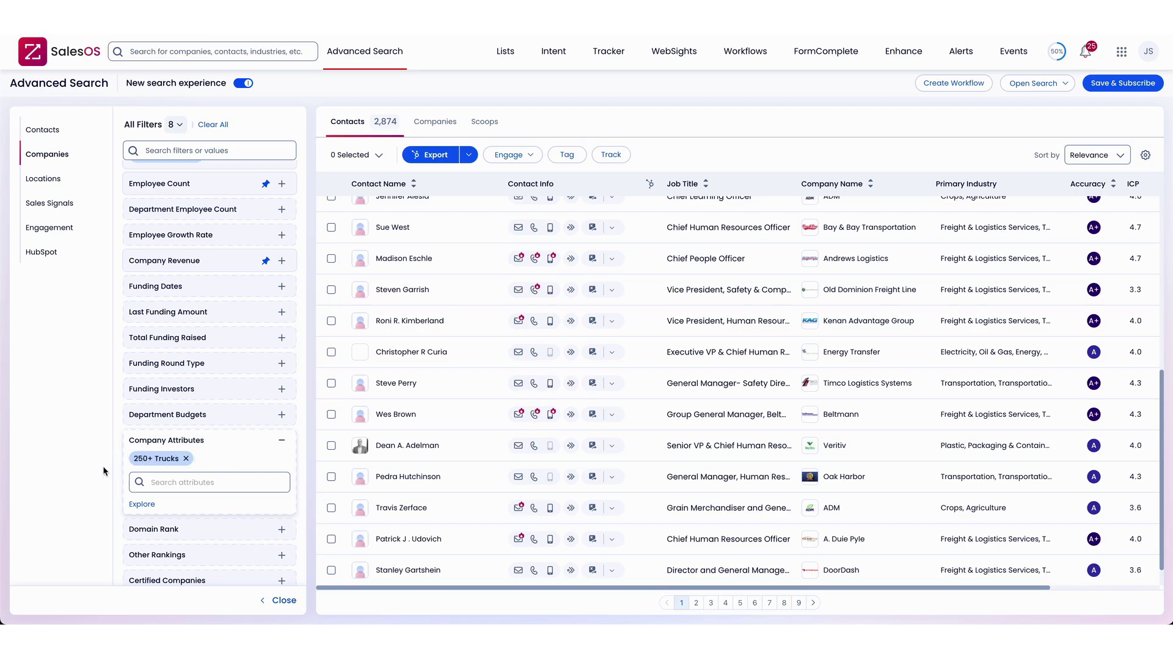
{"action": "scroll", "coordinate": [550, 449], "scroll_direction": "down", "scroll_amount": 1}
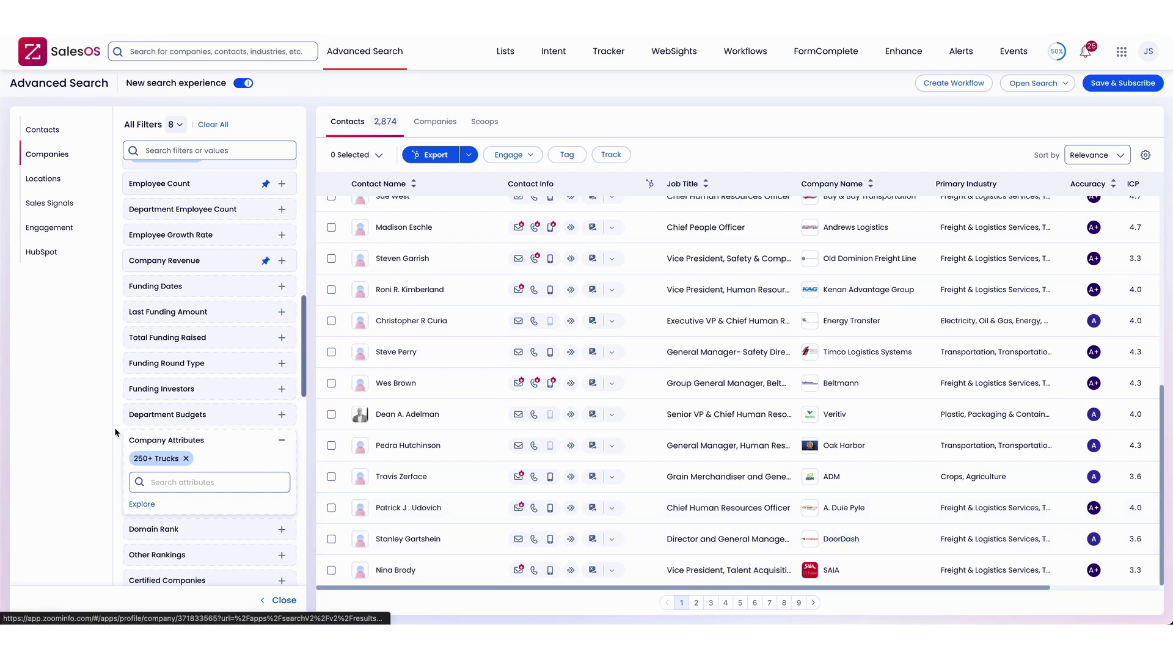
{"action": "scroll", "coordinate": [179, 434], "scroll_direction": "up", "scroll_amount": 7}
{"action": "scroll", "coordinate": [179, 430], "scroll_direction": "down", "scroll_amount": 2}
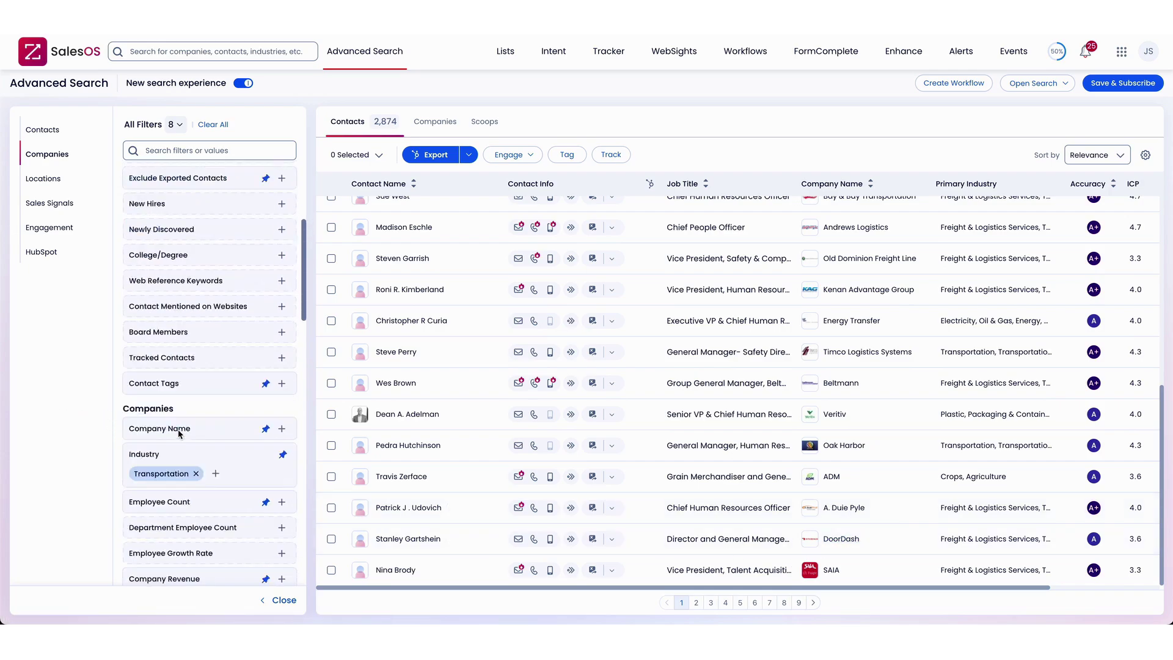
{"action": "scroll", "coordinate": [178, 429], "scroll_direction": "up", "scroll_amount": 4}
{"action": "scroll", "coordinate": [196, 408], "scroll_direction": "down", "scroll_amount": 4}
{"action": "scroll", "coordinate": [195, 408], "scroll_direction": "down", "scroll_amount": 10}
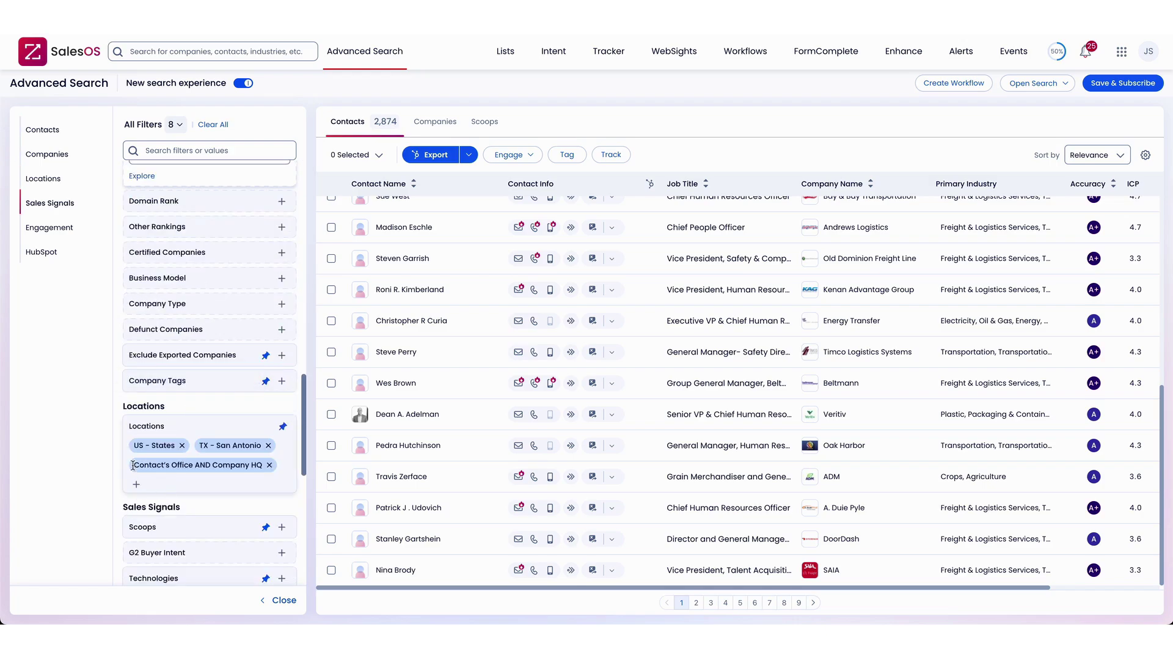
Remove the US - States location filter to leave San Antonio's 4 contacts, then preview the Southwestern Motor Transport safety head
{"action": "left_click_drag", "start_coordinate": [148, 462], "coordinate": [268, 472]}
{"action": "left_click", "coordinate": [181, 445]}
{"action": "mouse_move", "coordinate": [124, 621]}
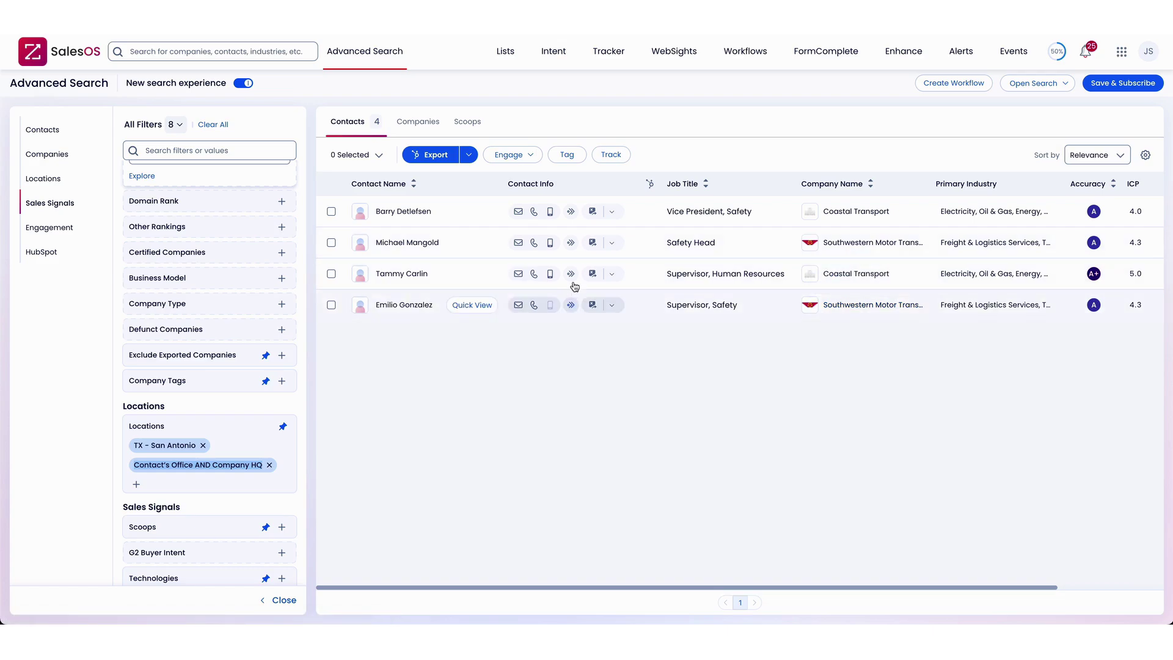
{"action": "left_click", "coordinate": [653, 243]}
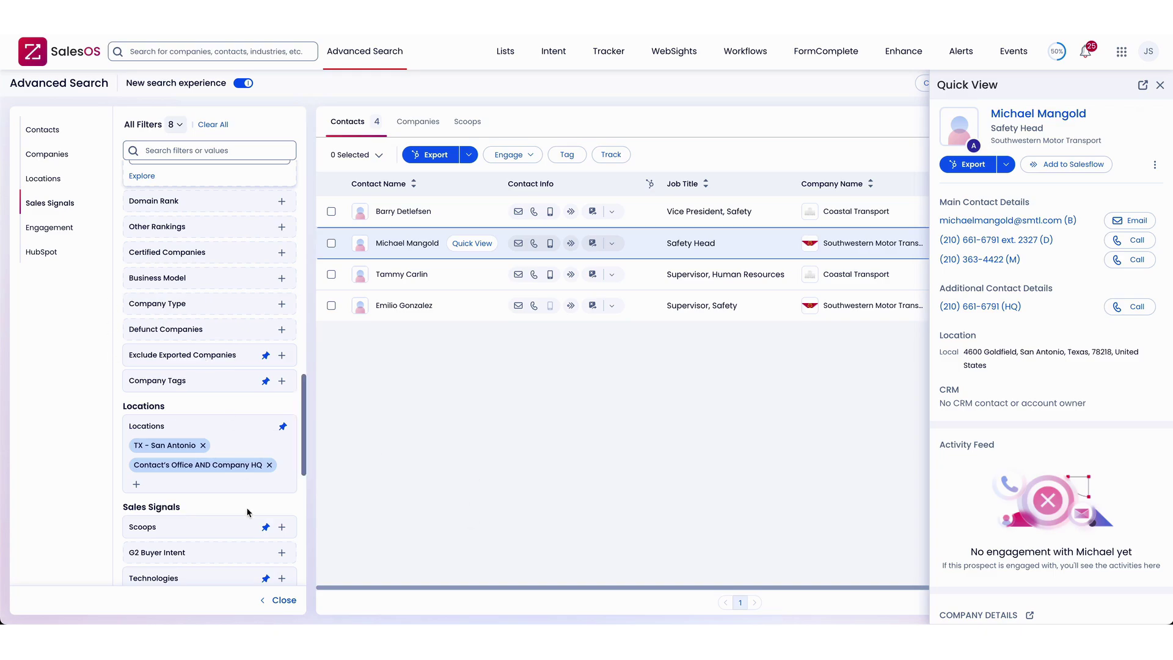
{"action": "scroll", "coordinate": [247, 511], "scroll_direction": "up", "scroll_amount": 5}
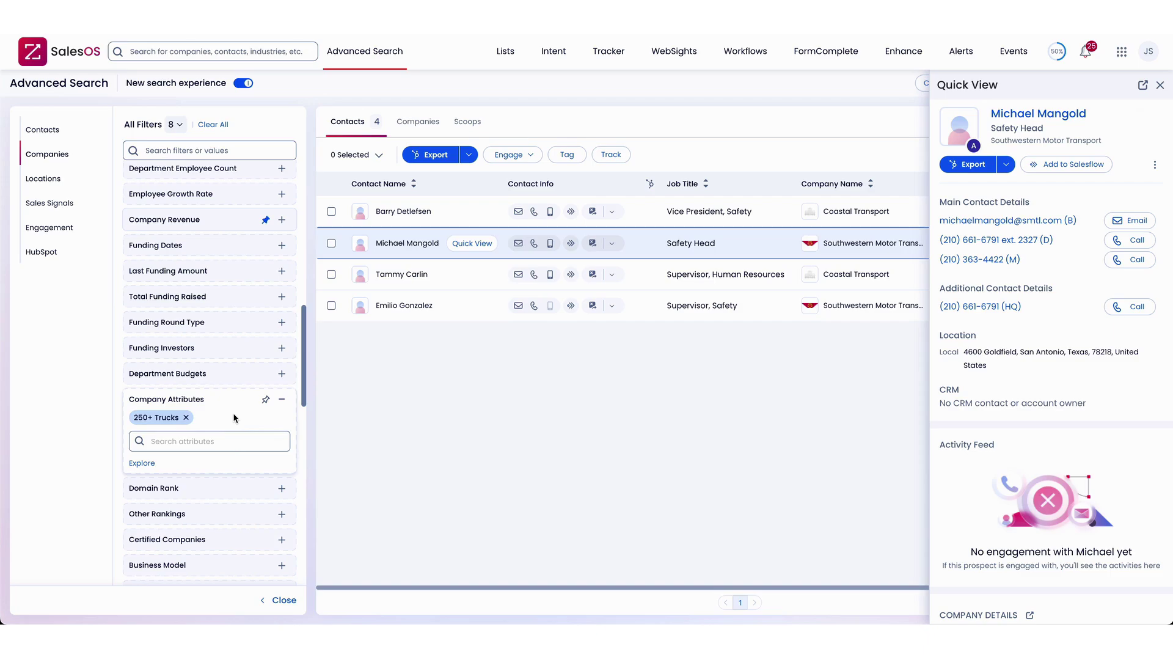